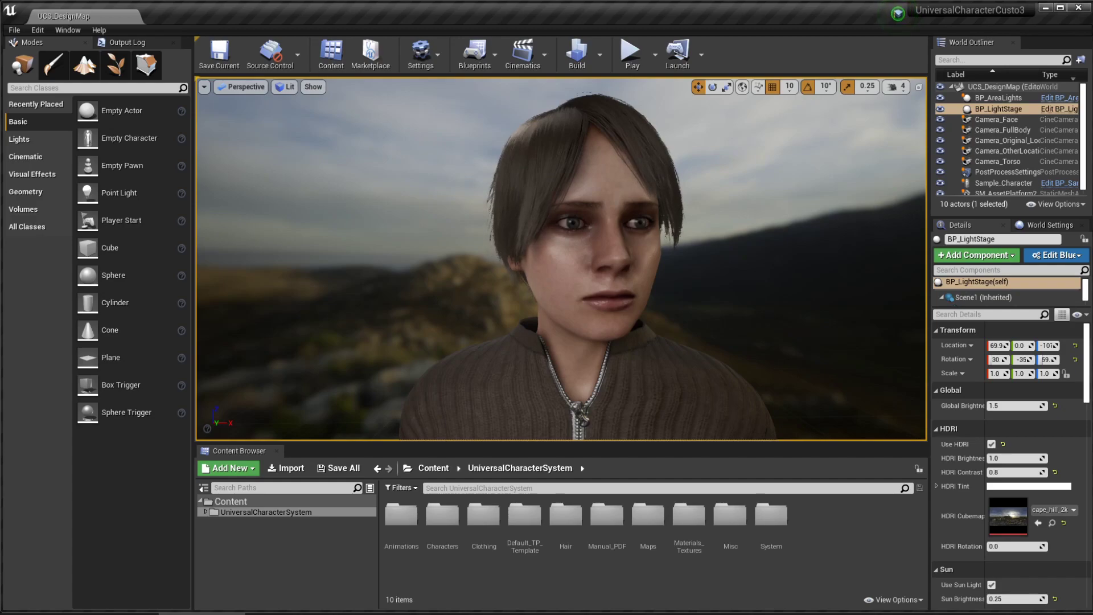
Migrate the UniversalCharacterSystem folder with all its assets into the Content folder of the ActionRPG13 project
{"action": "left_click", "coordinate": [266, 512]}
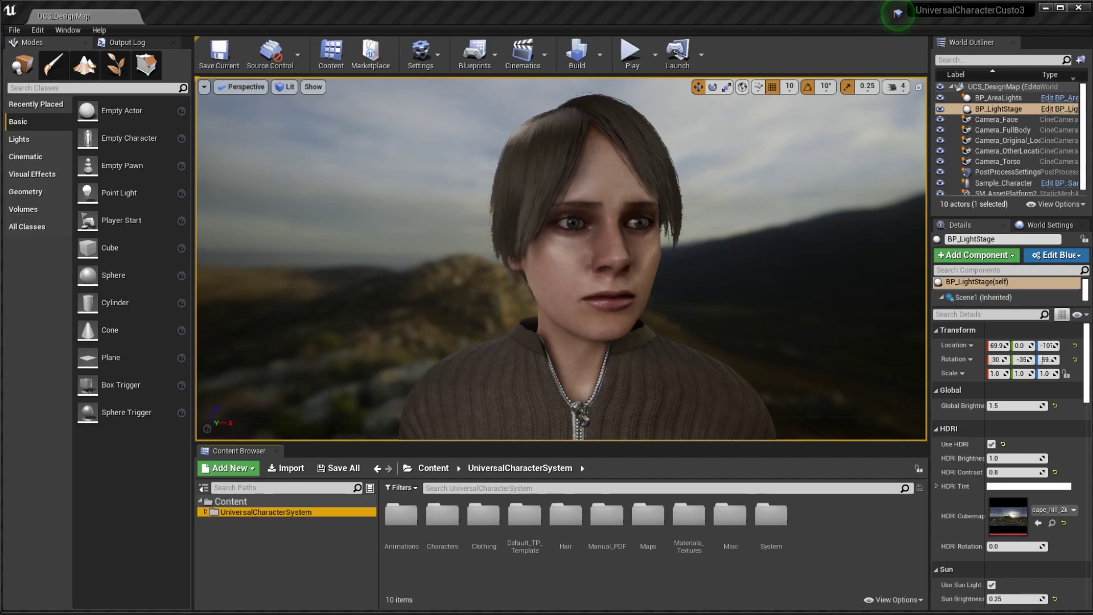
{"action": "right_click", "coordinate": [355, 512]}
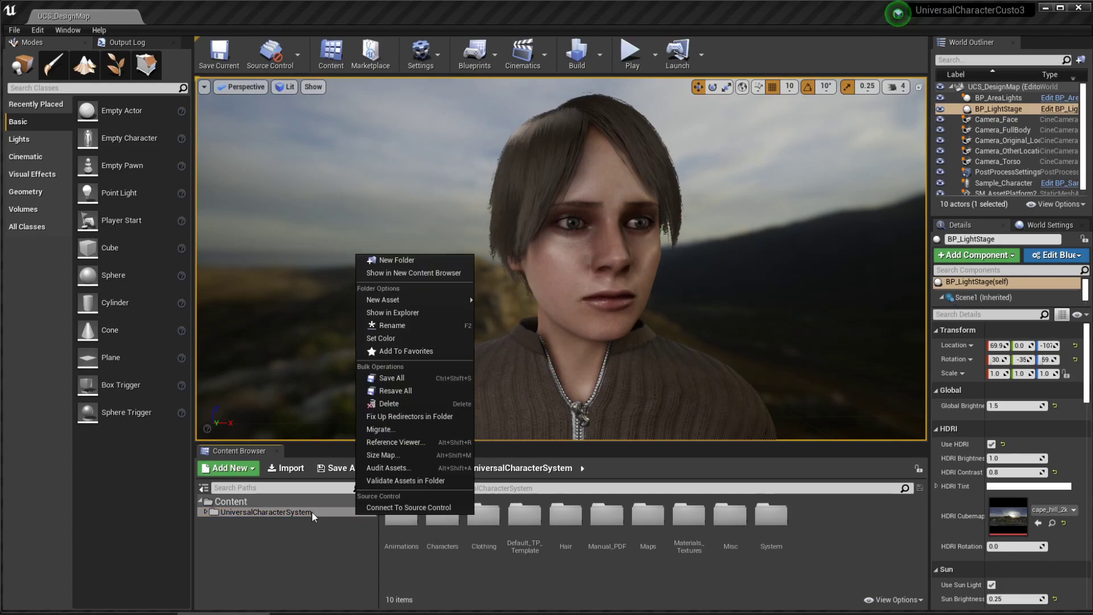
{"action": "left_click", "coordinate": [395, 429]}
{"action": "left_click", "coordinate": [668, 448]}
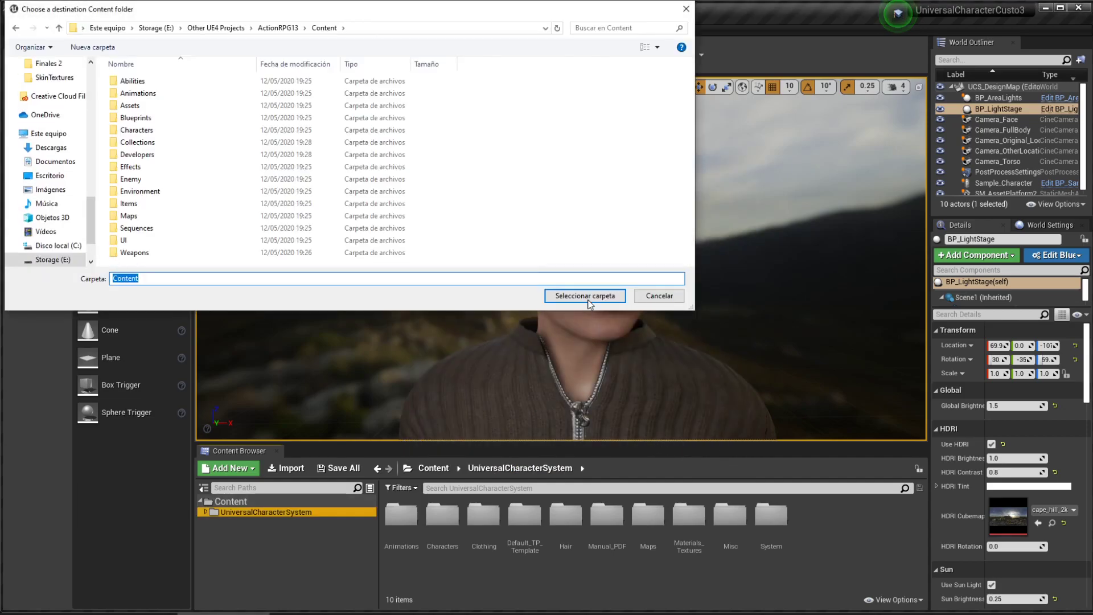
{"action": "left_click", "coordinate": [586, 296]}
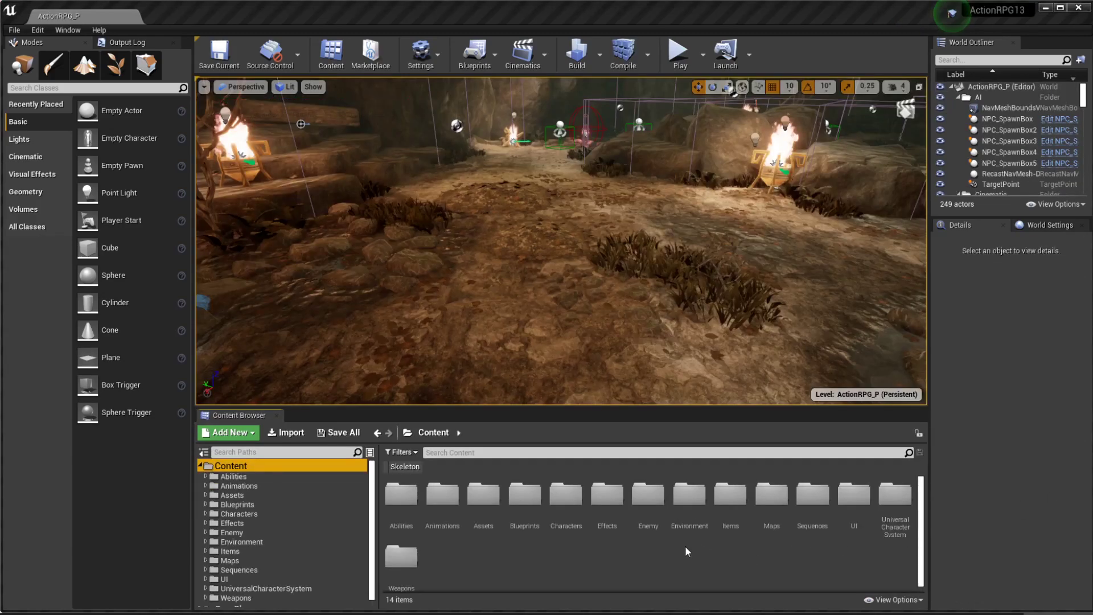
In the ActionRPG13 project, filter the content to skeletons and open SK_Mannequin_Skeleton and UE4_Mannequin_Skeleton
{"action": "left_click", "coordinate": [399, 467]}
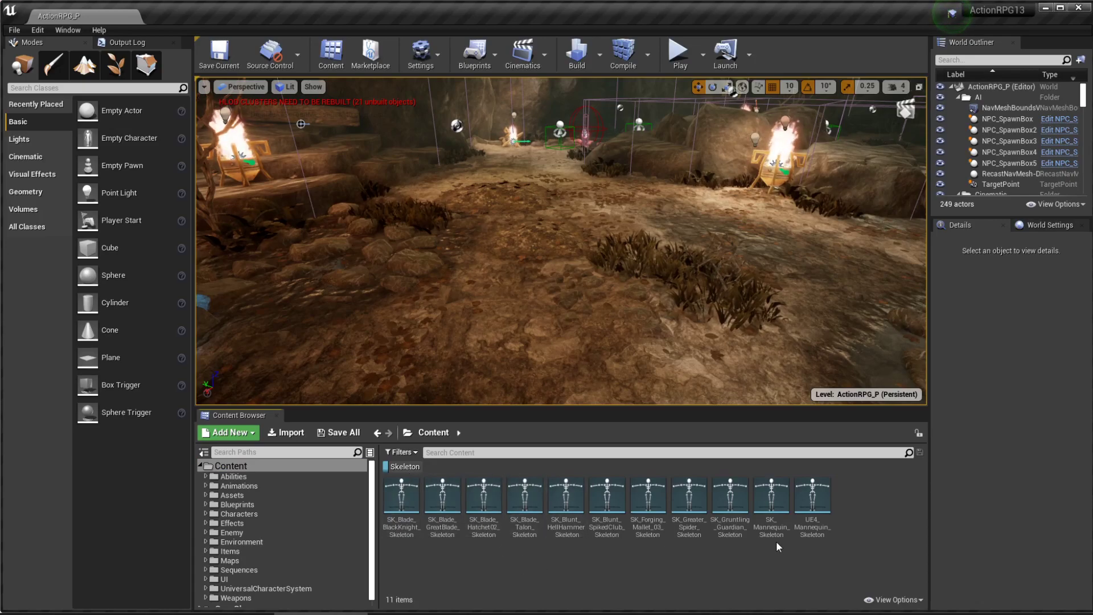
{"action": "double_click", "coordinate": [769, 515]}
{"action": "double_click", "coordinate": [805, 528]}
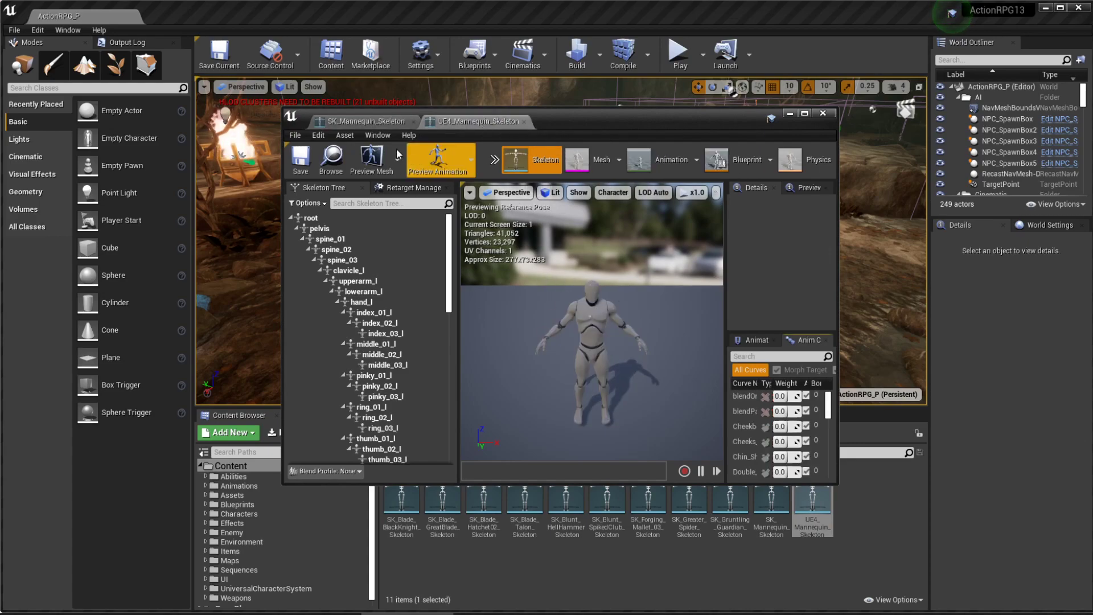
Copy the hand_rSocket, Weapon and Weapon_0 sockets from the hand_r bone of SK_Mannequin_Skeleton
{"action": "left_click", "coordinate": [380, 122]}
{"action": "scroll", "coordinate": [409, 279], "scroll_direction": "down", "scroll_amount": 3}
{"action": "scroll", "coordinate": [409, 280], "scroll_direction": "down", "scroll_amount": 5}
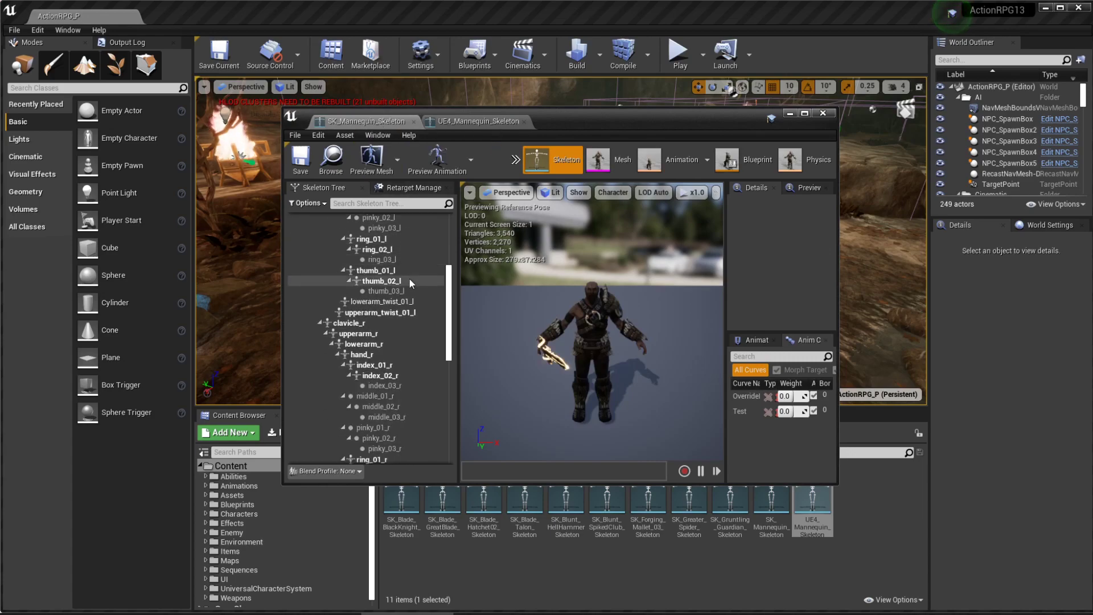
{"action": "left_click", "coordinate": [391, 396]}
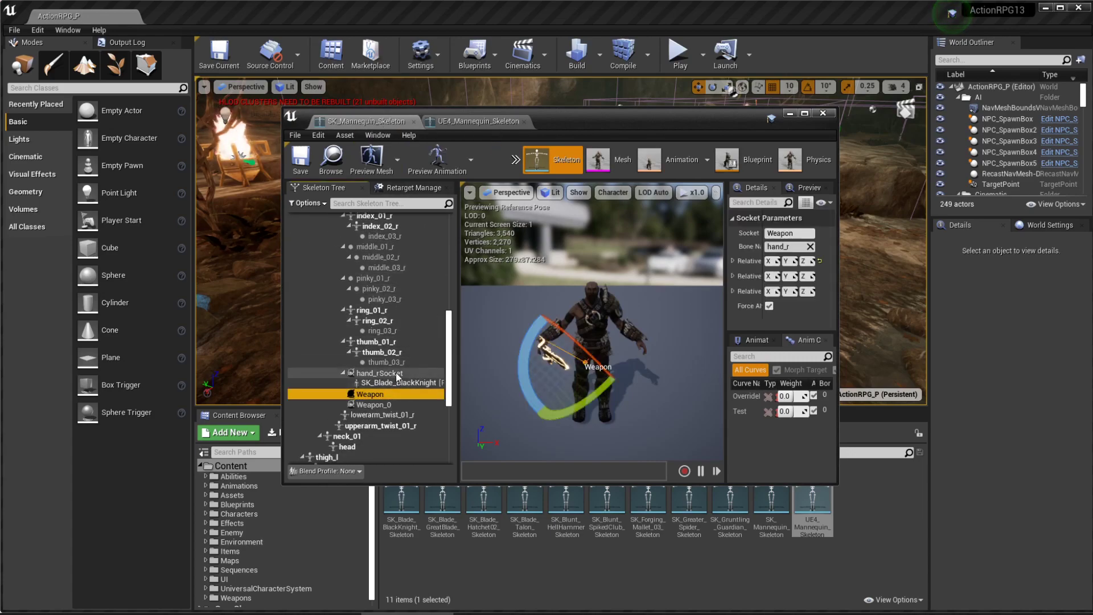
{"action": "left_click", "coordinate": [395, 373], "text": "ctrl"}
{"action": "left_click", "coordinate": [392, 405], "text": "ctrl"}
{"action": "right_click", "coordinate": [391, 407]}
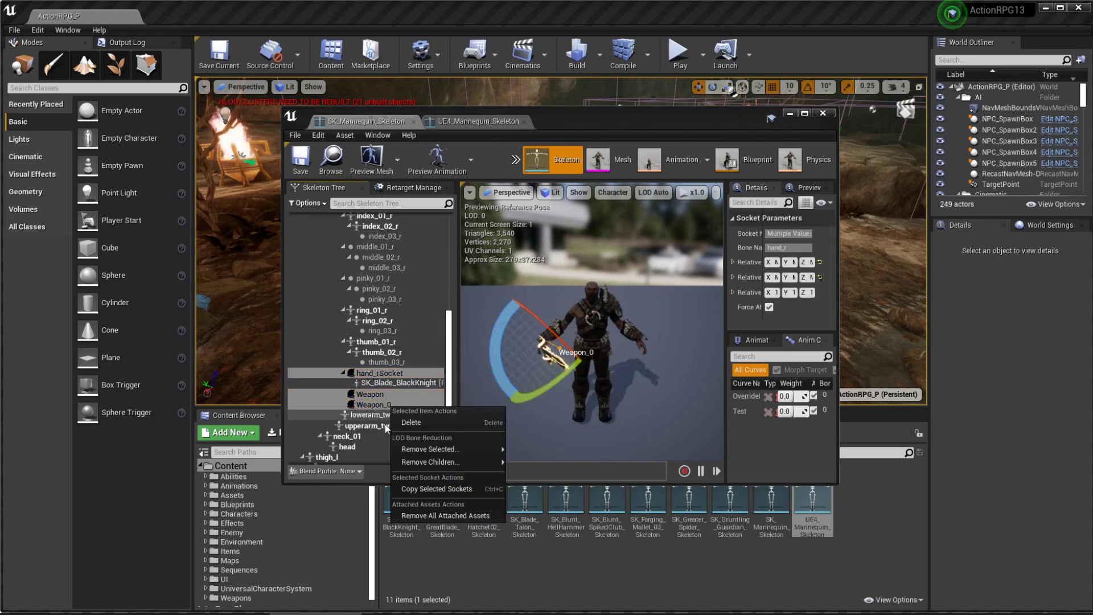
{"action": "left_click", "coordinate": [426, 489]}
Paste the copied sockets onto the hand_r bone of UE4_Mannequin_Skeleton and save that skeleton
{"action": "left_click", "coordinate": [467, 121]}
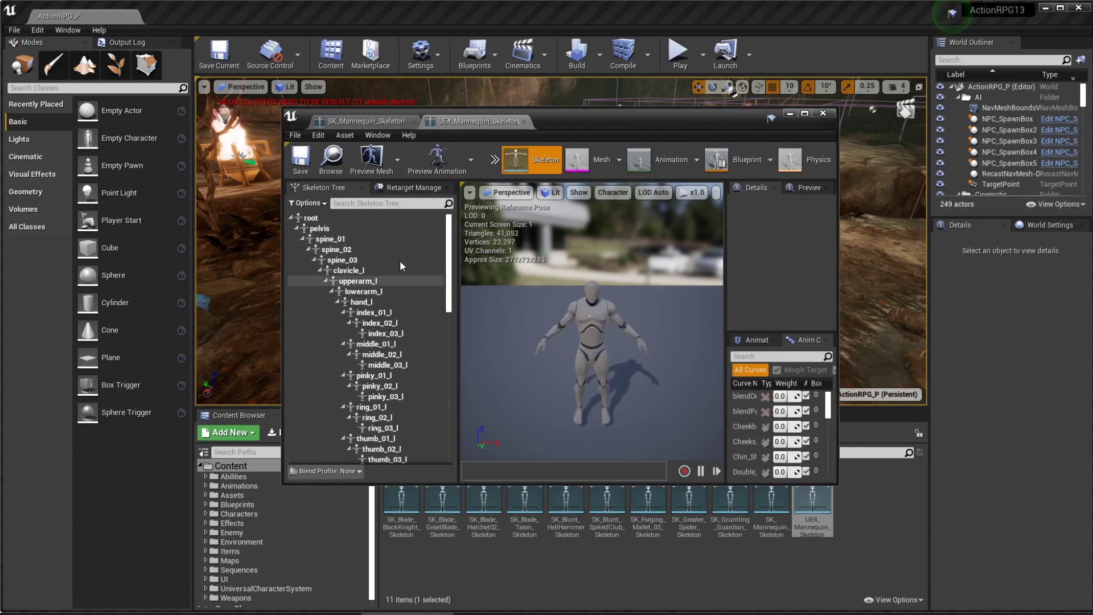
{"action": "left_click", "coordinate": [366, 121]}
{"action": "scroll", "coordinate": [370, 344], "scroll_direction": "up", "scroll_amount": 1}
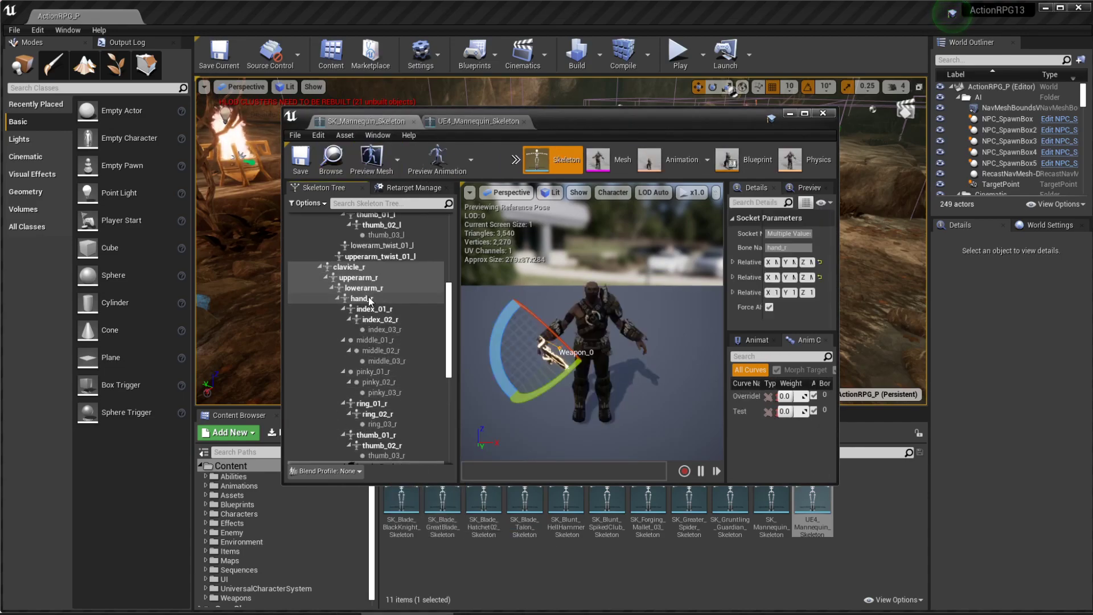
{"action": "left_click", "coordinate": [478, 122]}
{"action": "scroll", "coordinate": [370, 279], "scroll_direction": "down", "scroll_amount": 10}
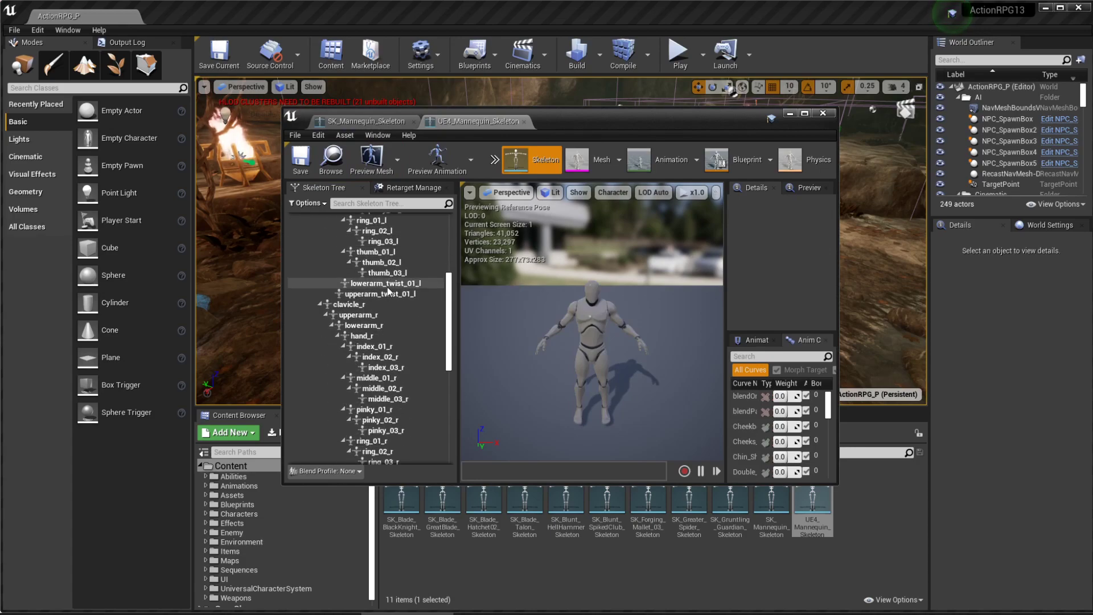
{"action": "left_click", "coordinate": [361, 261]}
{"action": "right_click", "coordinate": [362, 261]}
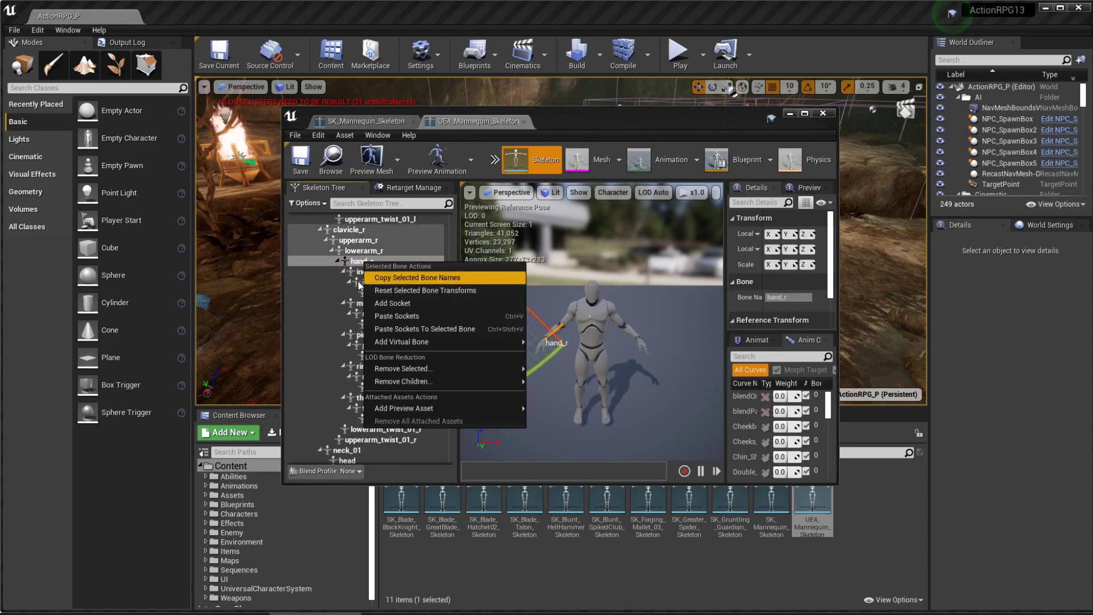
{"action": "left_click", "coordinate": [396, 329]}
{"action": "scroll", "coordinate": [401, 342], "scroll_direction": "down", "scroll_amount": 3}
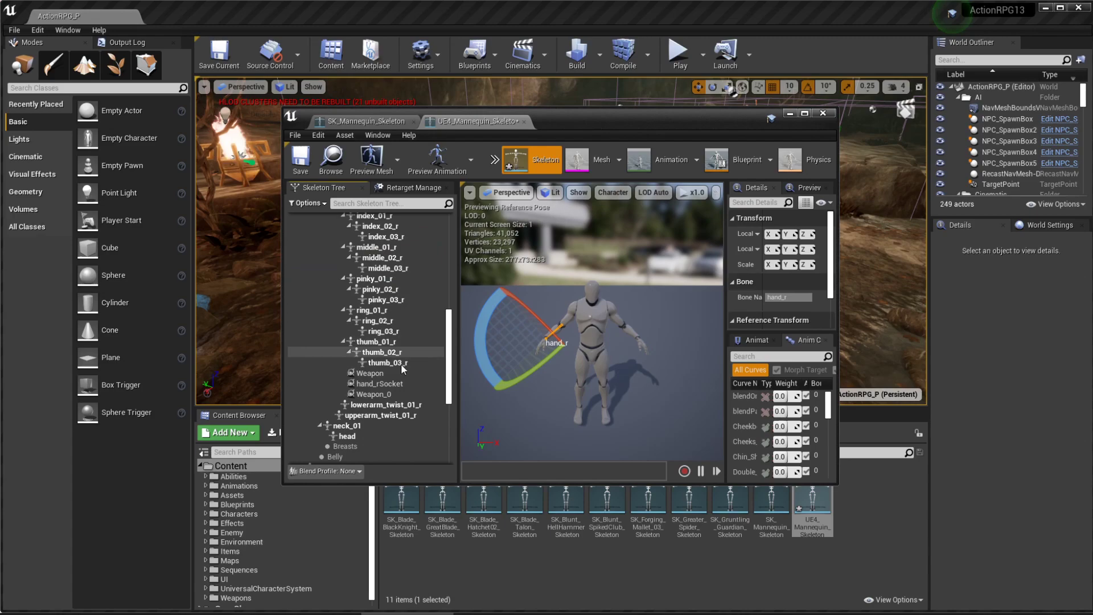
{"action": "left_click", "coordinate": [301, 159]}
Delete the SK_Mannequin_Skeleton asset, replacing its references with UE4_Mannequin_Skeleton, and save all the affected assets
{"action": "left_click", "coordinate": [366, 122]}
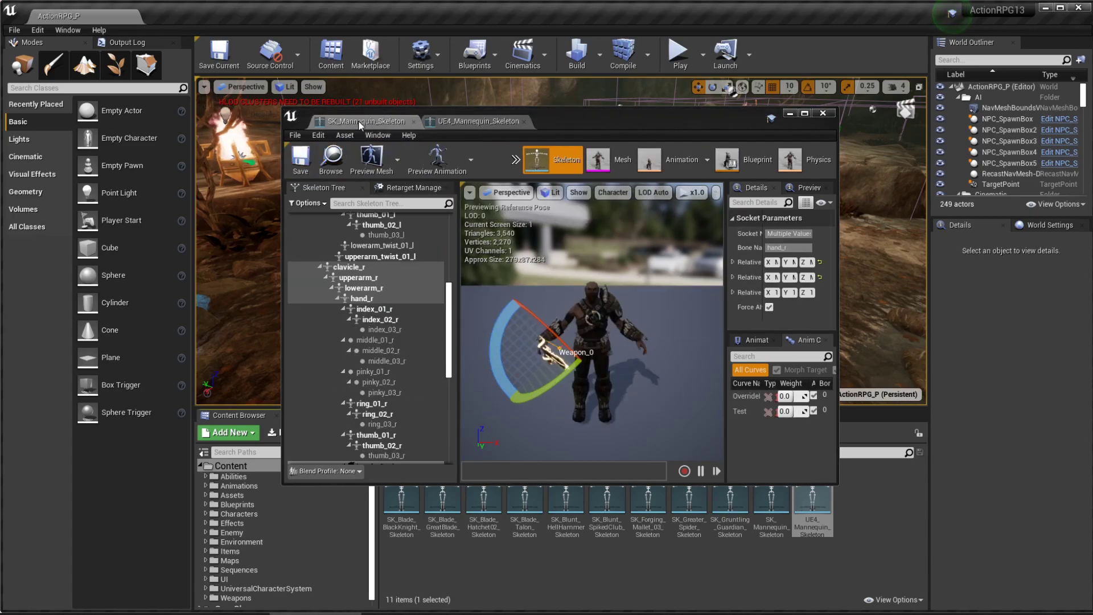
{"action": "left_click", "coordinate": [338, 160]}
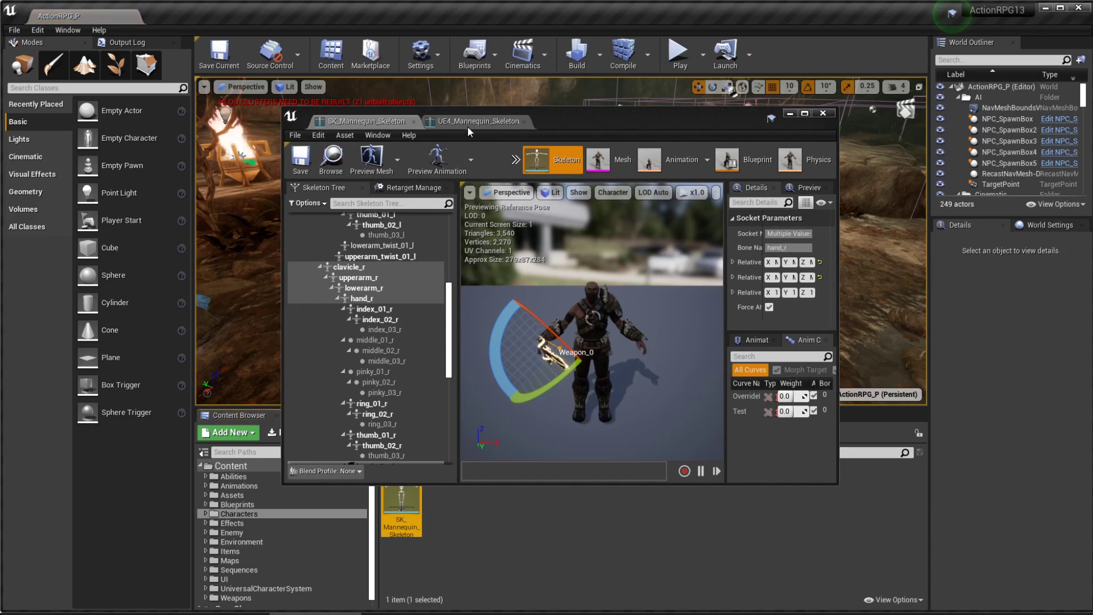
{"action": "left_click", "coordinate": [405, 498]}
{"action": "left_click", "coordinate": [410, 511]}
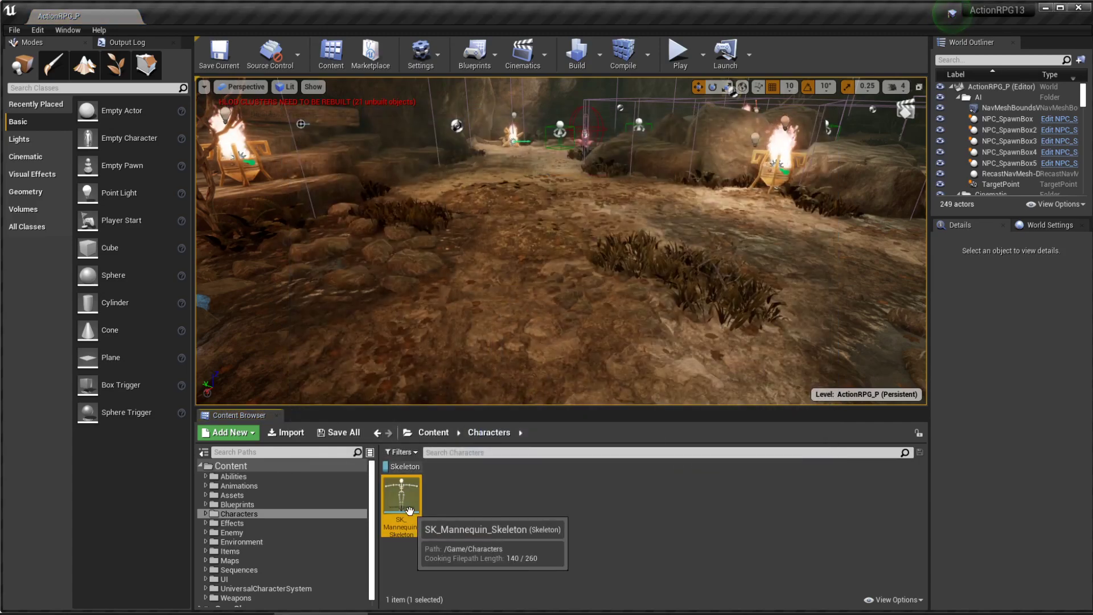
{"action": "key", "text": "Delete"}
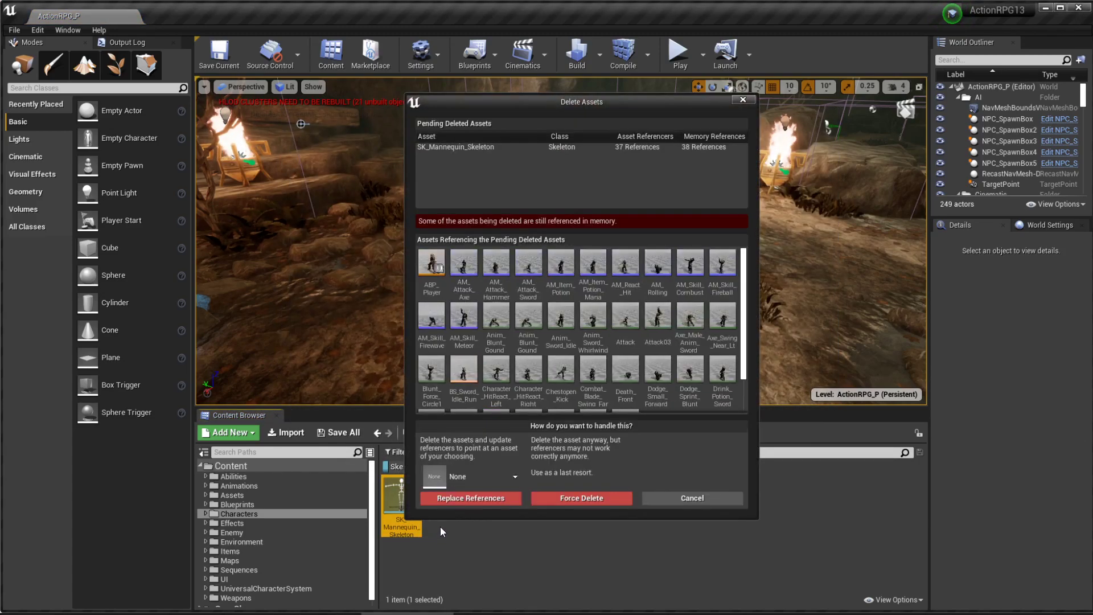
{"action": "left_click", "coordinate": [454, 484]}
{"action": "scroll", "coordinate": [526, 408], "scroll_direction": "down", "scroll_amount": 3}
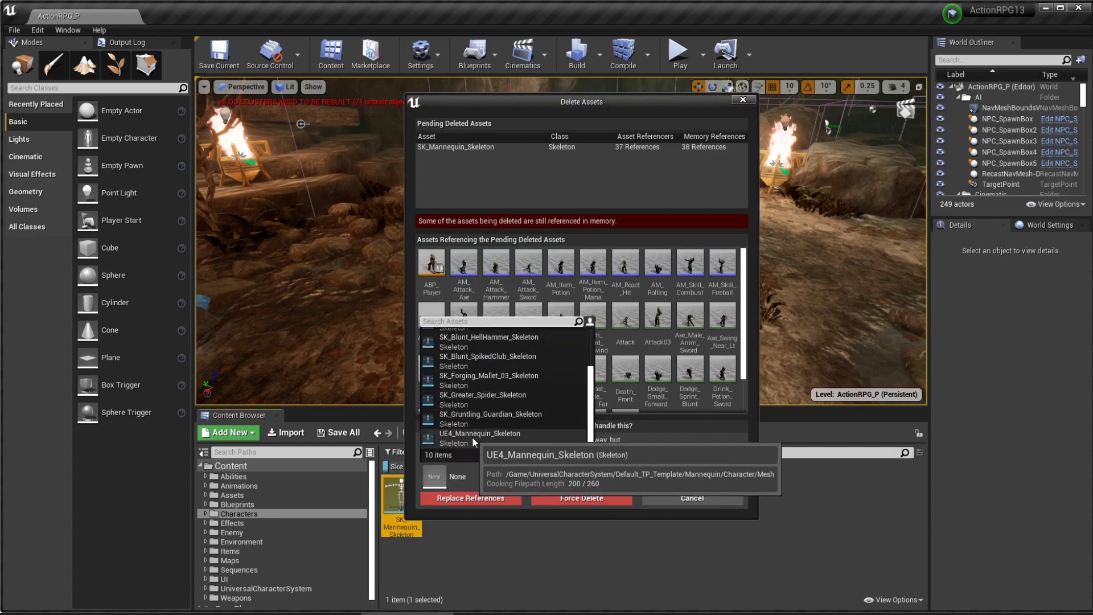
{"action": "left_click", "coordinate": [473, 436]}
{"action": "left_click", "coordinate": [471, 498]}
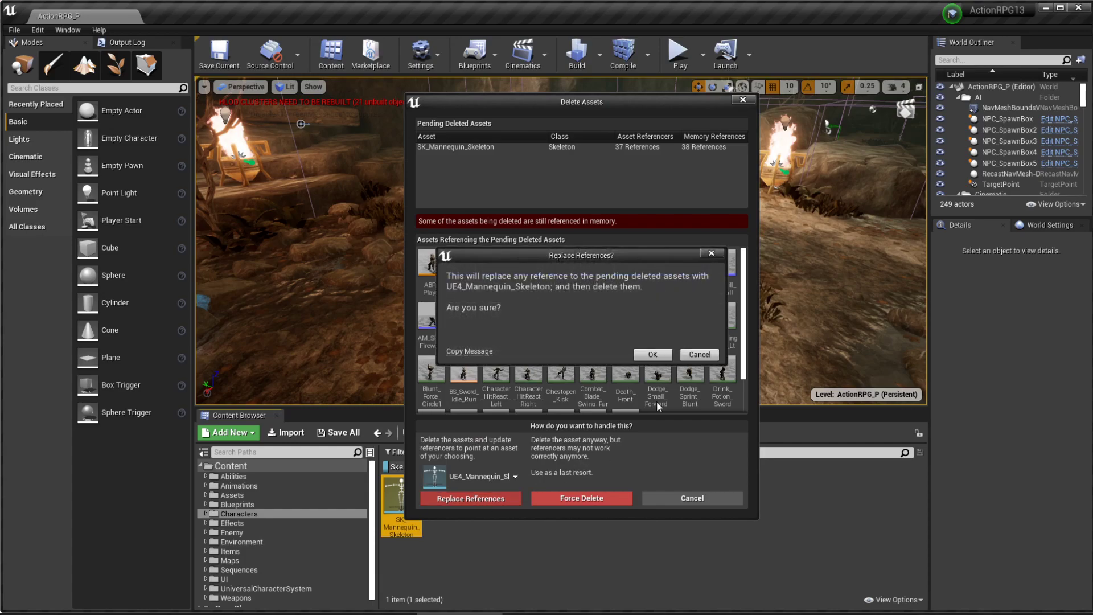
{"action": "left_click", "coordinate": [654, 355]}
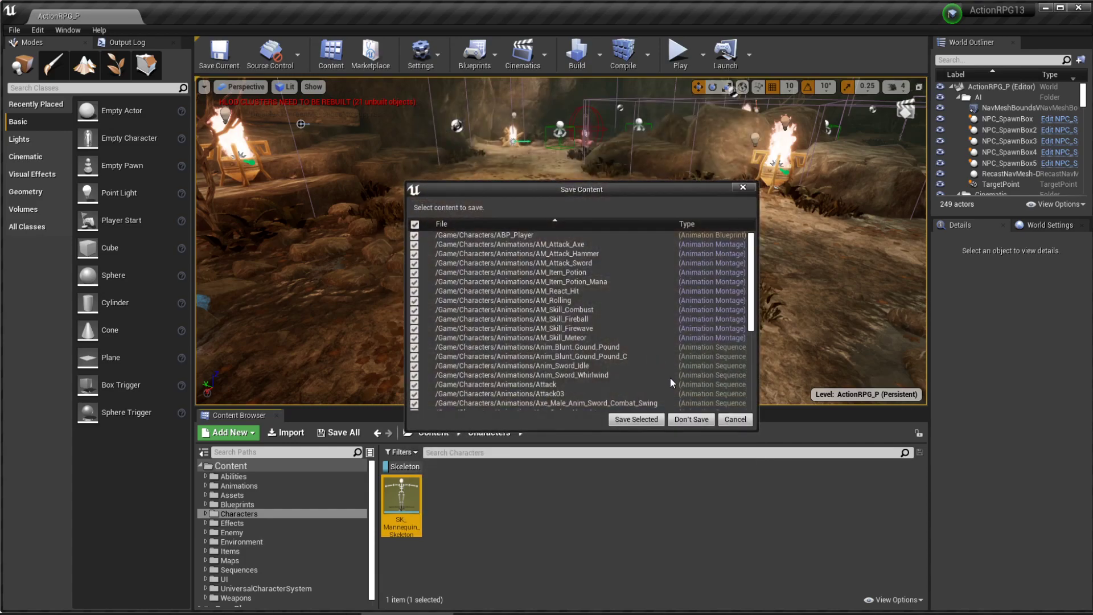
{"action": "left_click", "coordinate": [647, 419]}
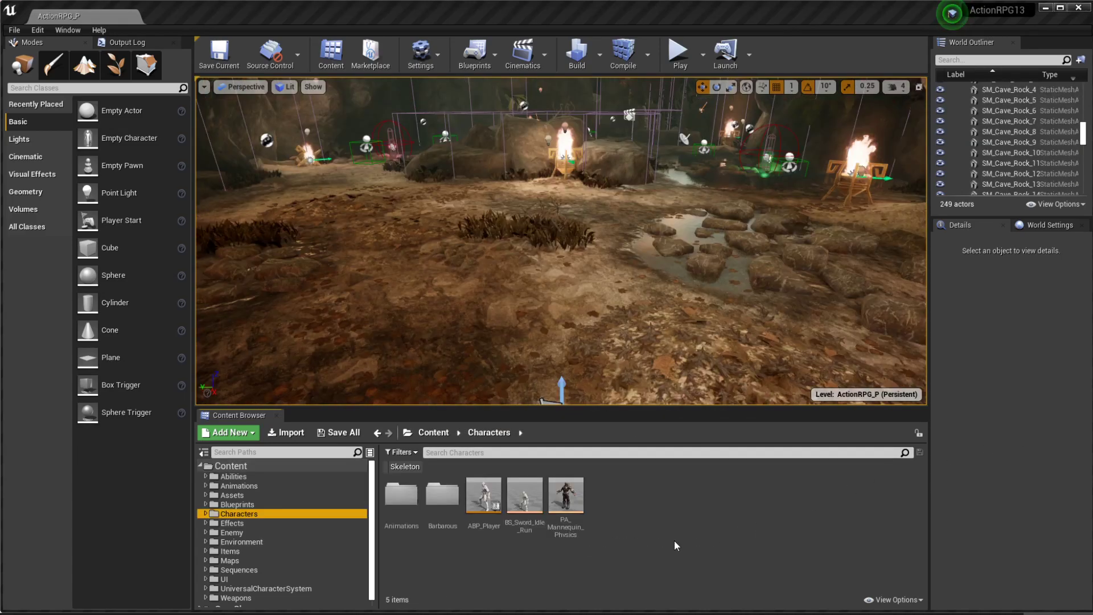
Fix up the redirectors in the root Content folder and save everything in it
{"action": "left_click", "coordinate": [250, 466]}
{"action": "right_click", "coordinate": [227, 467]}
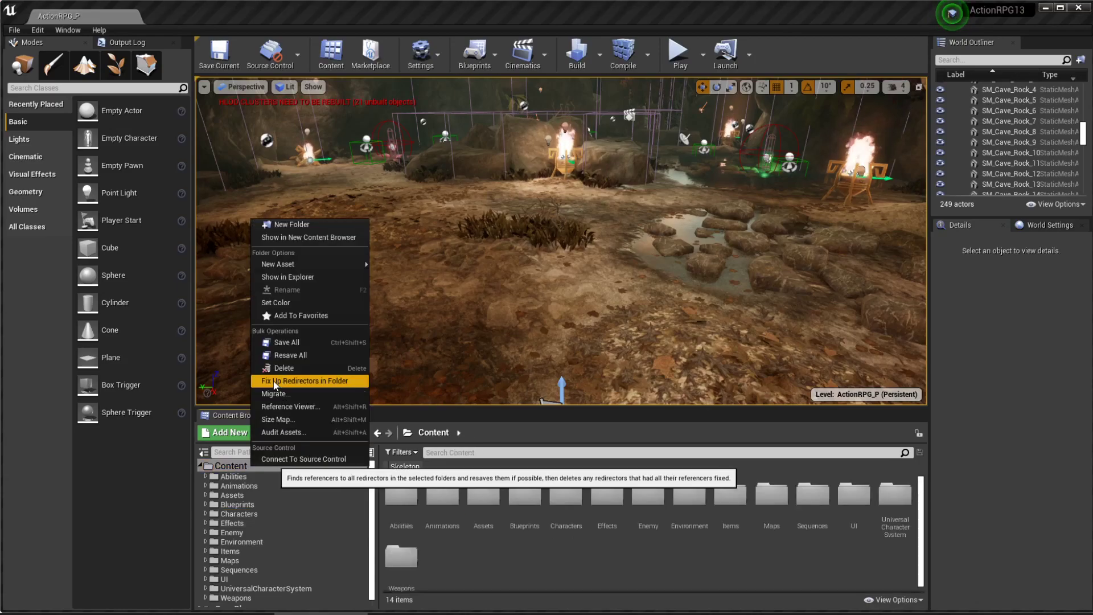
{"action": "left_click", "coordinate": [307, 381]}
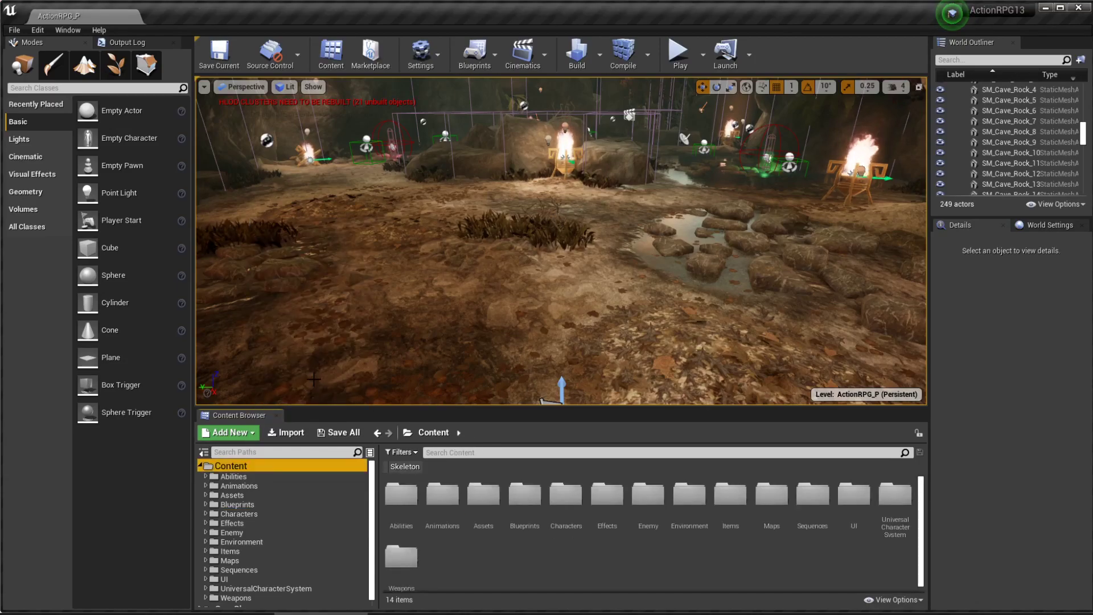
{"action": "right_click", "coordinate": [257, 464]}
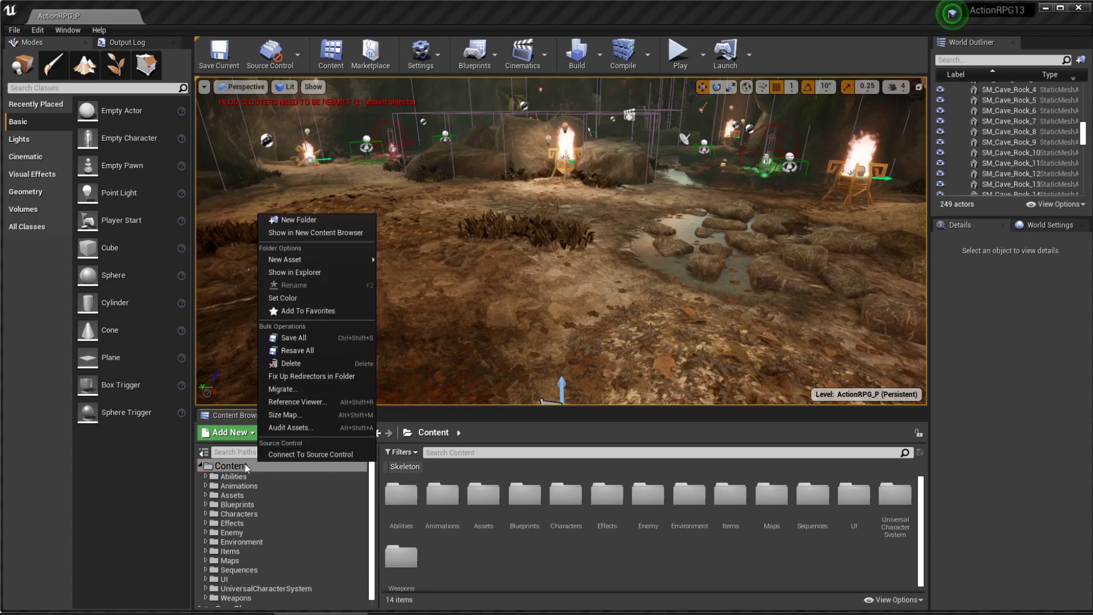
{"action": "left_click", "coordinate": [308, 338]}
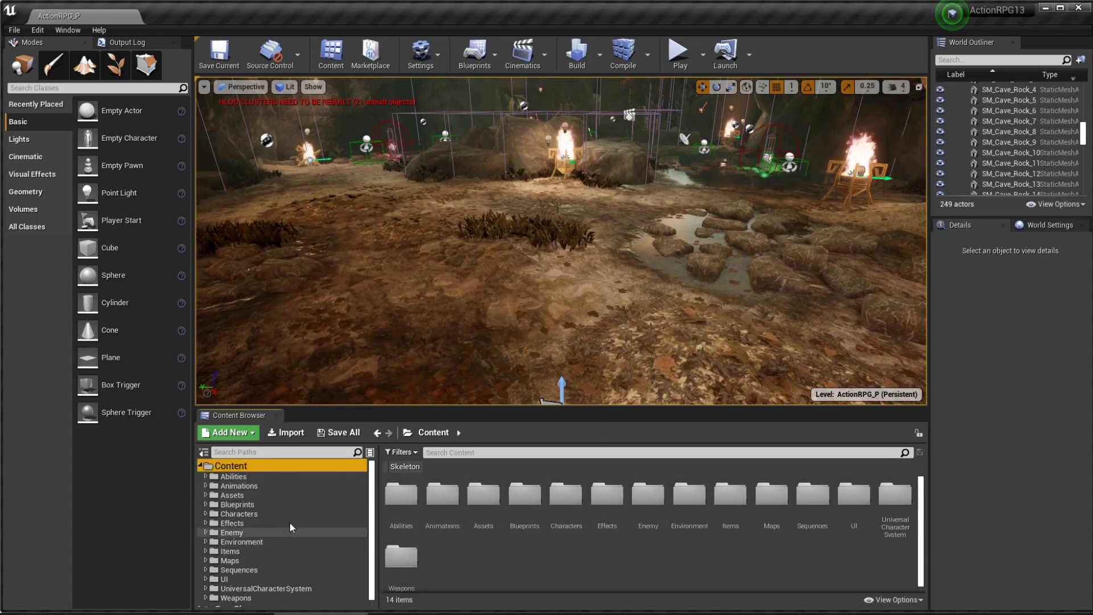
Search the content for "player", open the BP_PlayerCharacter blueprint and show its viewport
{"action": "left_click", "coordinate": [448, 453]}
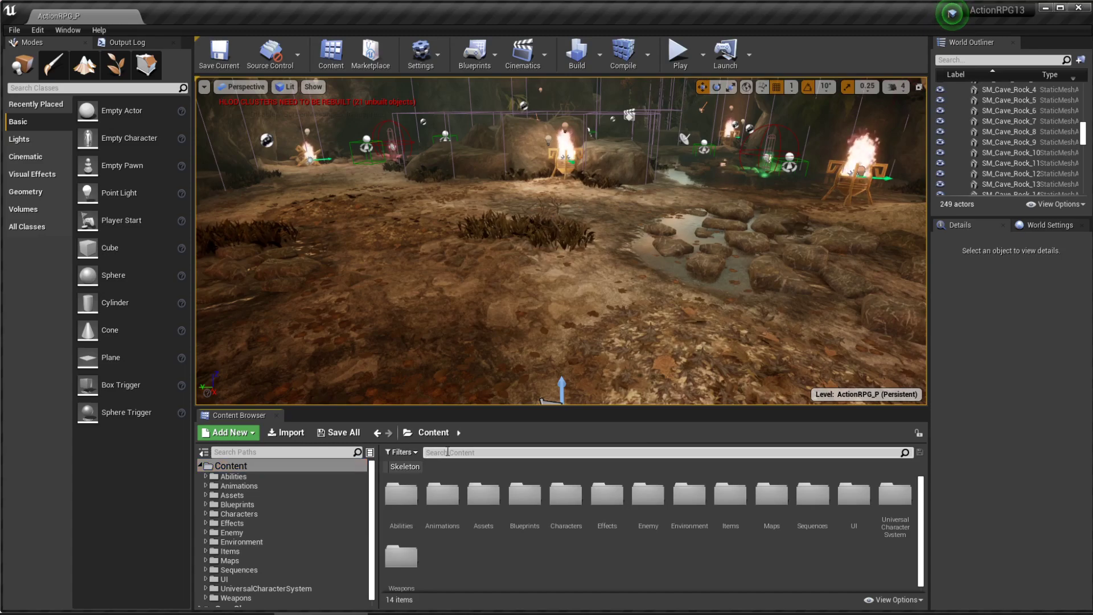
{"action": "type", "text": "player"}
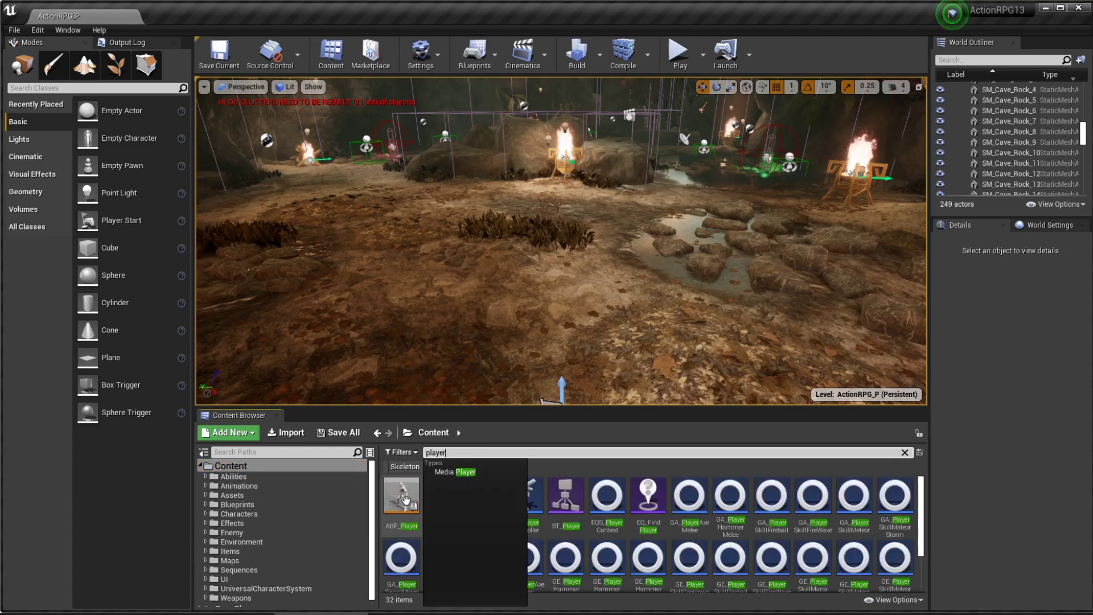
{"action": "double_click", "coordinate": [484, 501]}
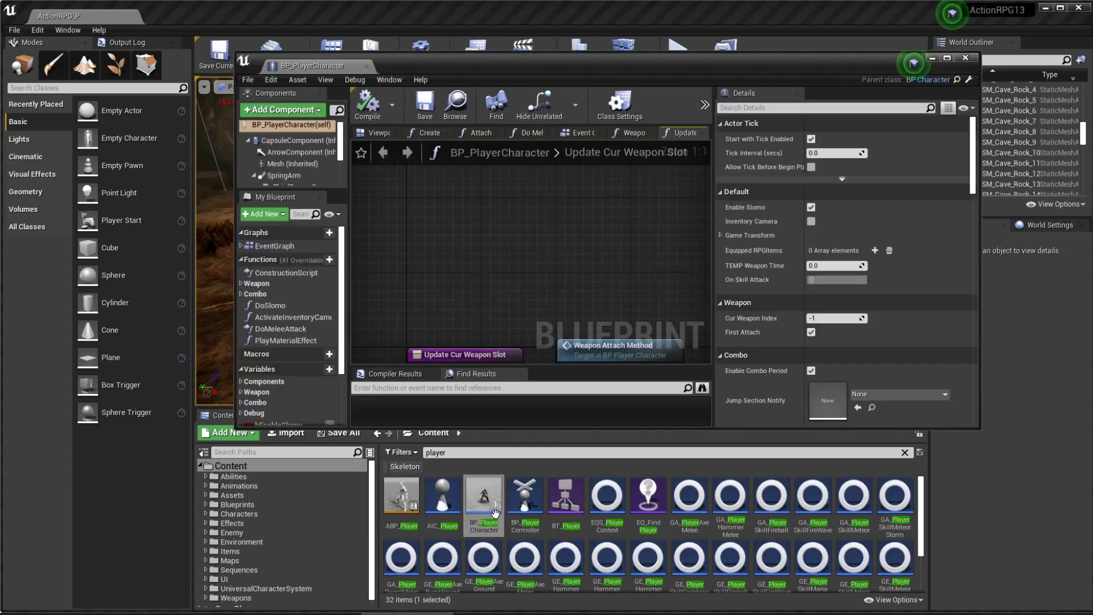
{"action": "scroll", "coordinate": [499, 279], "scroll_direction": "down", "scroll_amount": 1}
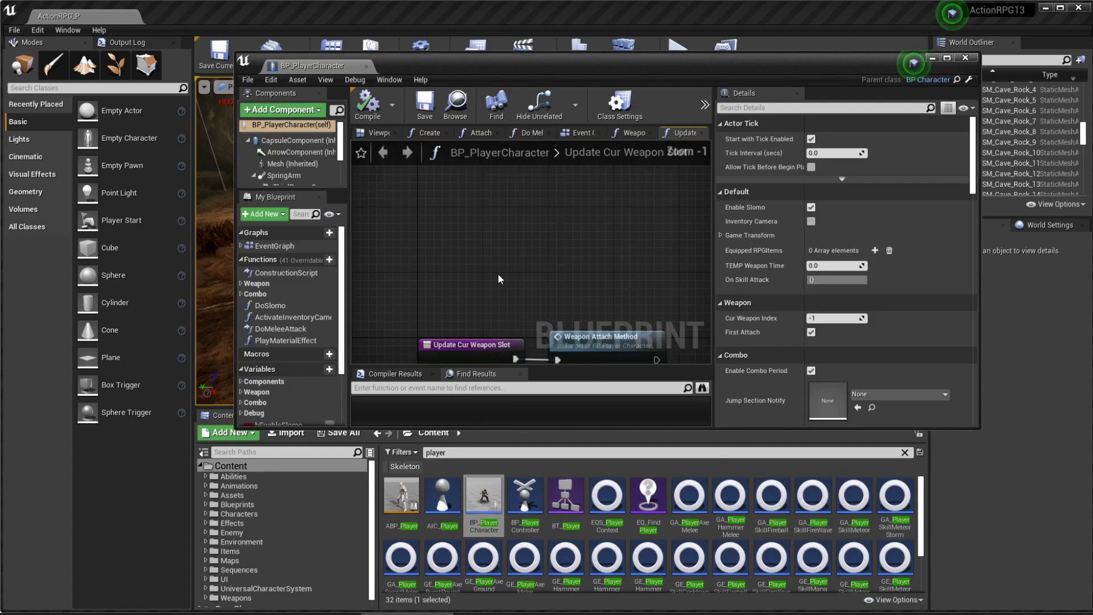
{"action": "left_click", "coordinate": [374, 135]}
Search the content for "sample" and open the BP_Sample_Character blueprint
{"action": "left_click", "coordinate": [433, 453]}
{"action": "type", "text": "sa"}
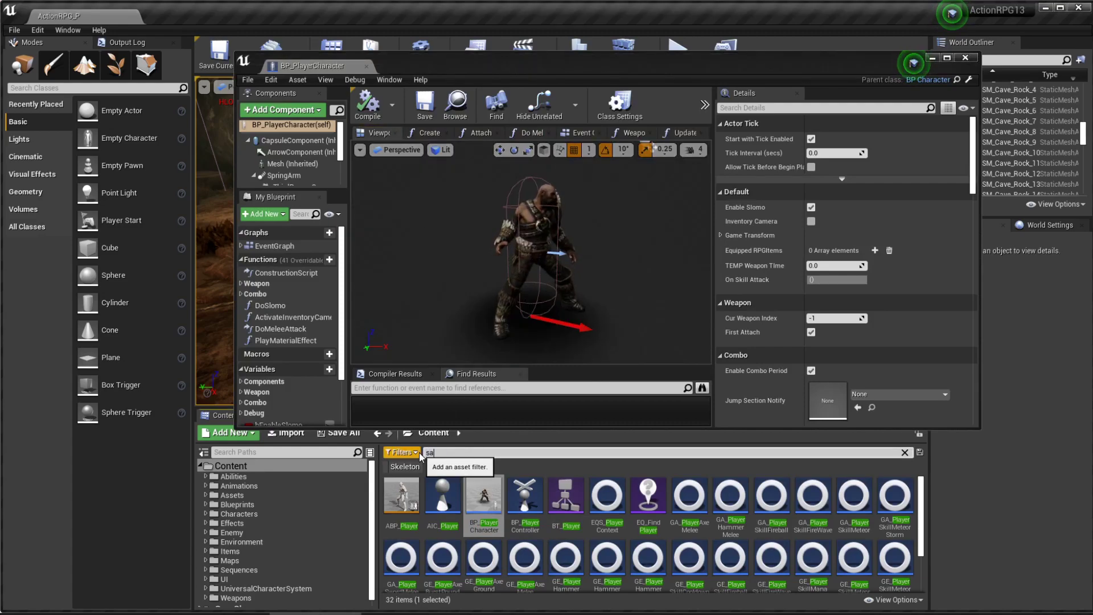
{"action": "type", "text": "mple"}
{"action": "double_click", "coordinate": [402, 496]}
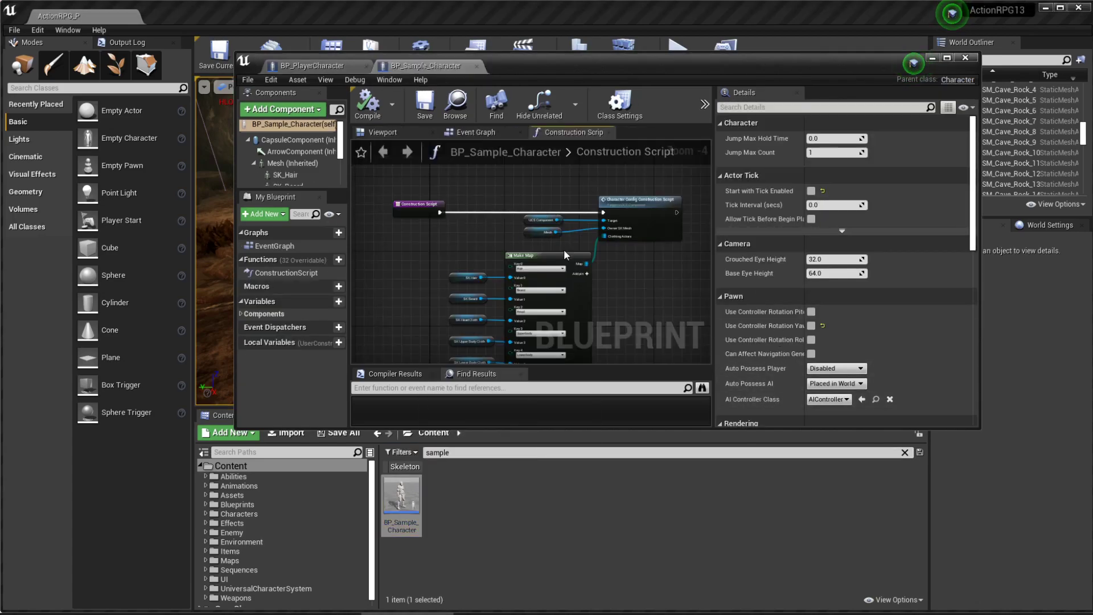
Add a UCS Component to the BP_PlayerCharacter blueprint, keeping its default name
{"action": "left_click", "coordinate": [309, 66]}
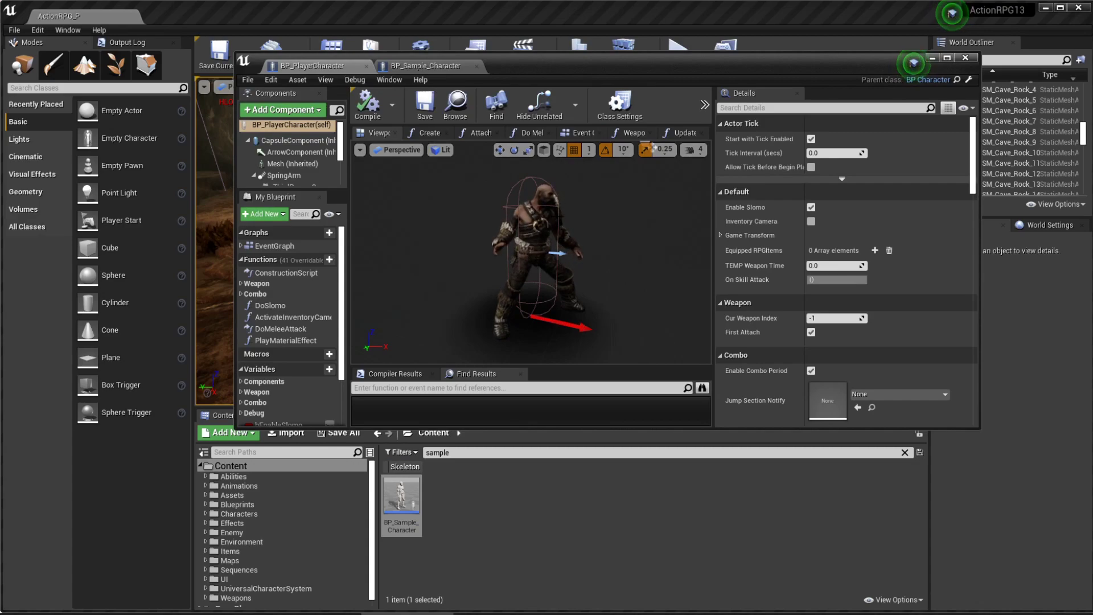
{"action": "left_click", "coordinate": [283, 109]}
{"action": "type", "text": "ucs"}
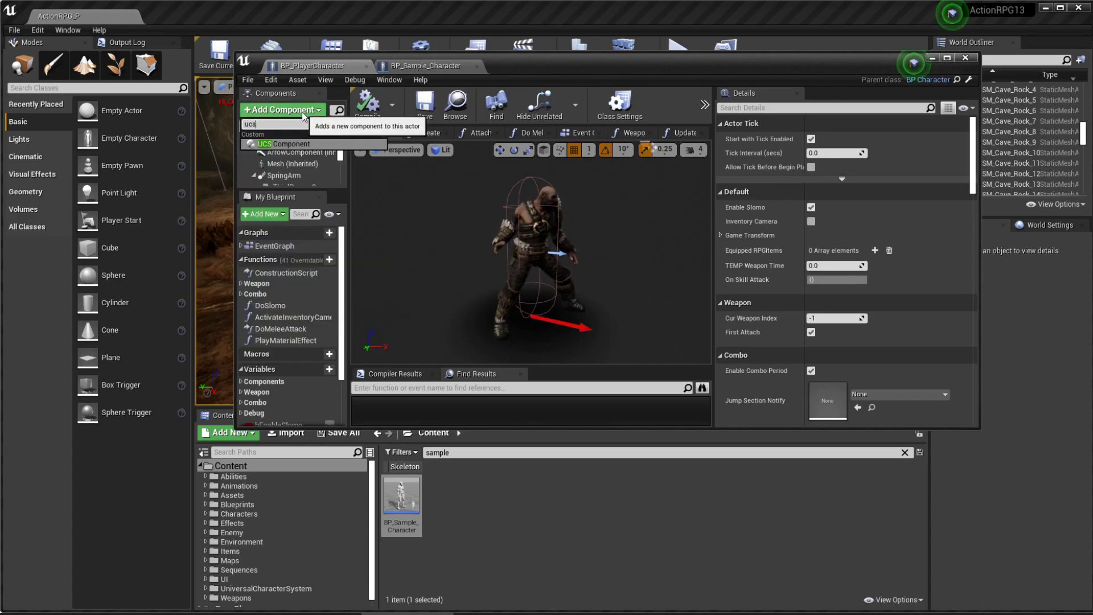
{"action": "left_click", "coordinate": [290, 143]}
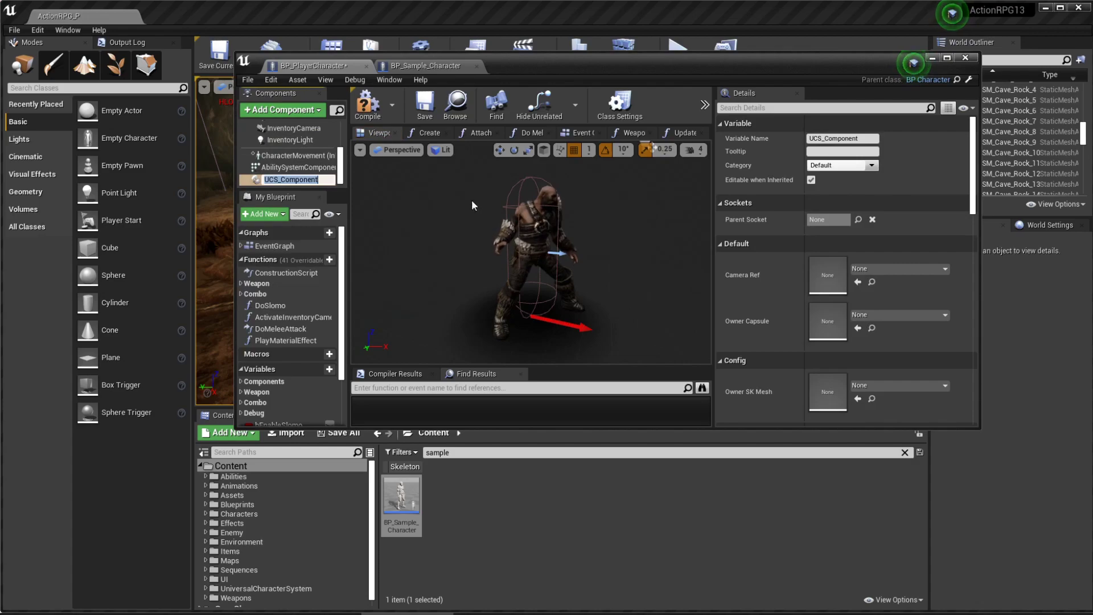
Copy the seven clothing and hair skeletal mesh components, SK_Hair through SK_Accessory, from BP_Sample_Character
{"action": "left_click", "coordinate": [427, 69]}
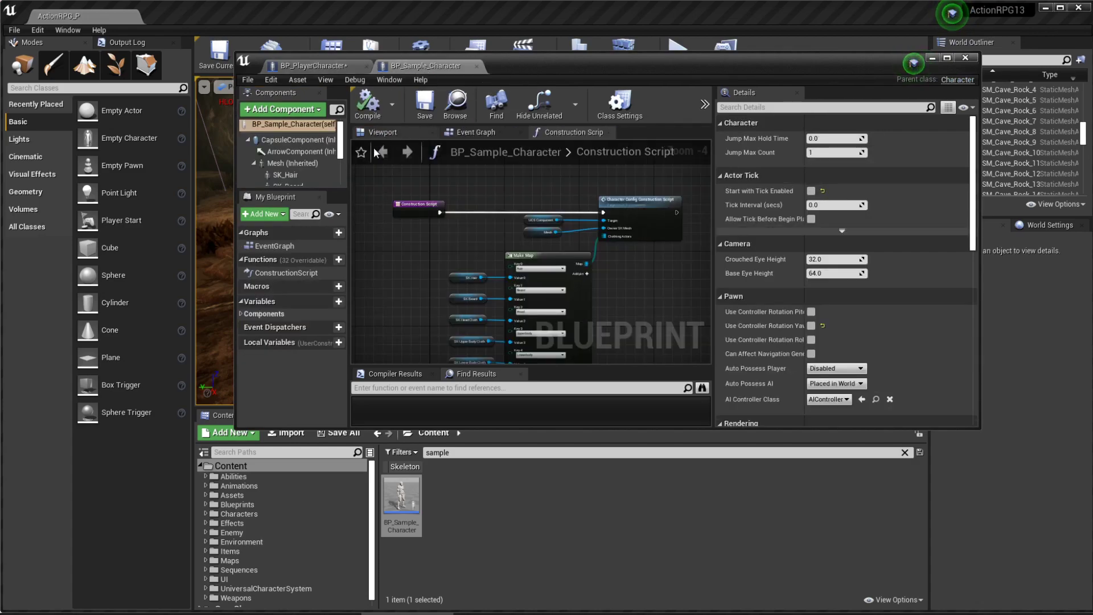
{"action": "left_click_drag", "start_coordinate": [350, 176], "coordinate": [362, 176]}
{"action": "scroll", "coordinate": [305, 156], "scroll_direction": "down", "scroll_amount": 2}
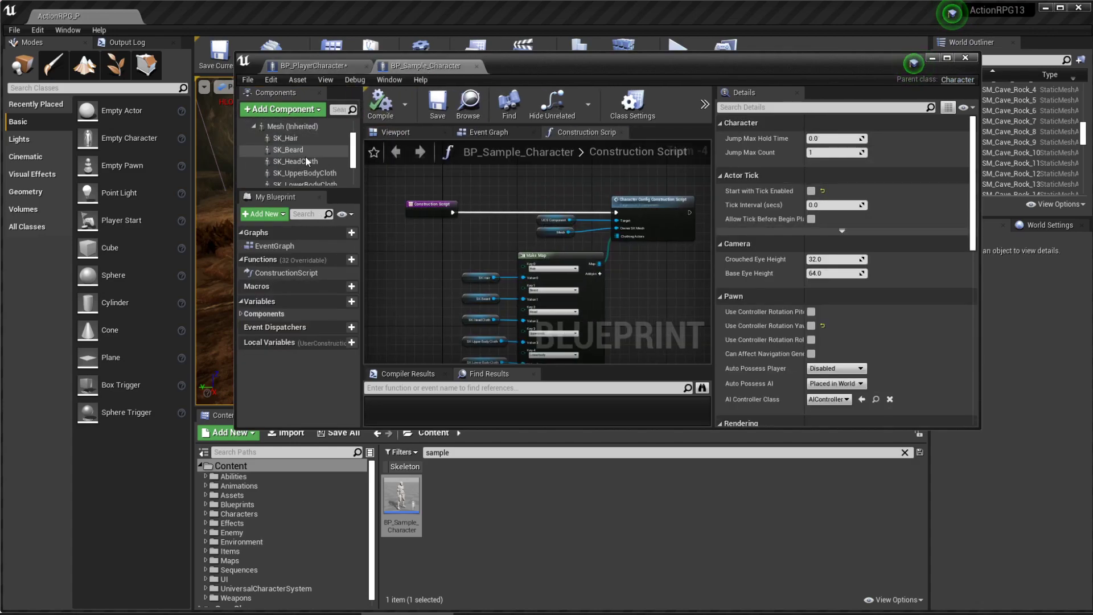
{"action": "left_click", "coordinate": [296, 141]}
{"action": "scroll", "coordinate": [305, 147], "scroll_direction": "down", "scroll_amount": 2}
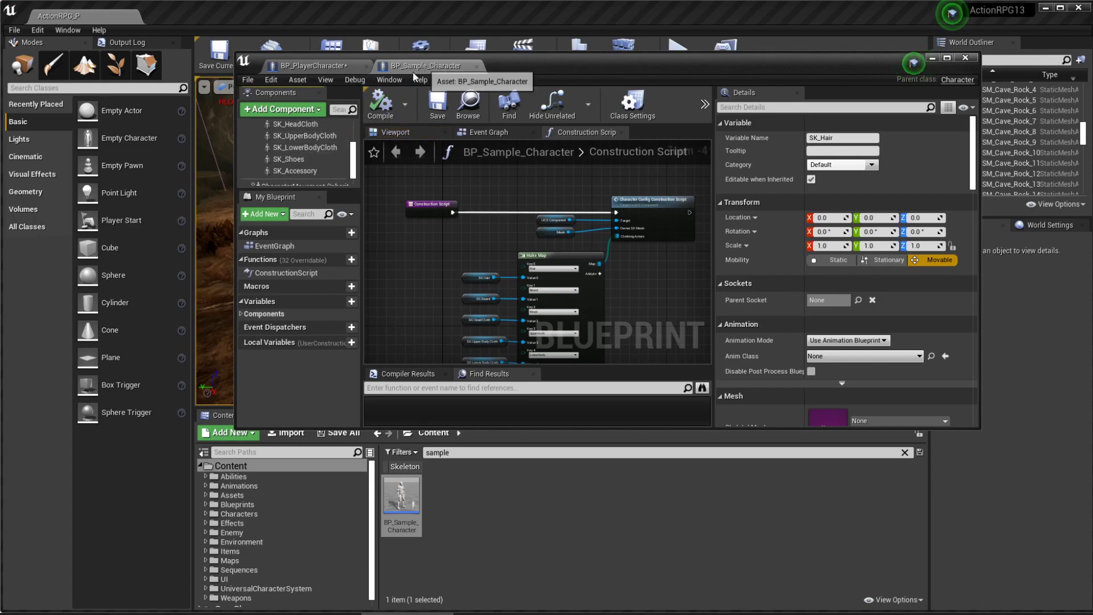
{"action": "left_click", "coordinate": [303, 167]}
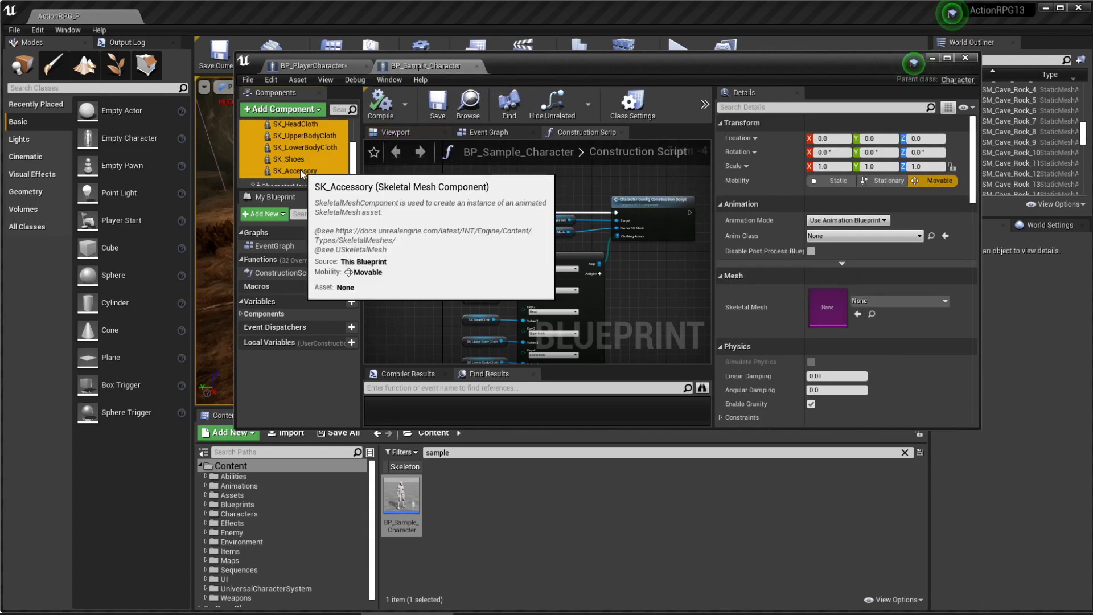
Paste the copied SK components into BP_PlayerCharacter and parent all seven directly to the inherited Mesh component
{"action": "left_click", "coordinate": [325, 66]}
{"action": "scroll", "coordinate": [297, 153], "scroll_direction": "up", "scroll_amount": 2}
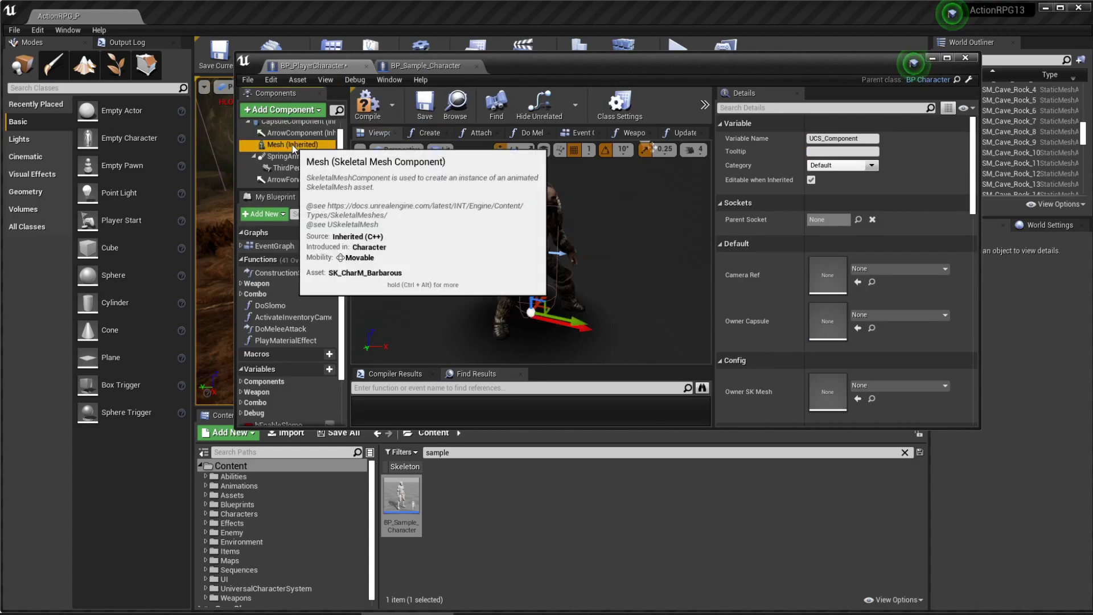
{"action": "left_click", "coordinate": [313, 152]}
{"action": "scroll", "coordinate": [275, 134], "scroll_direction": "down", "scroll_amount": 2}
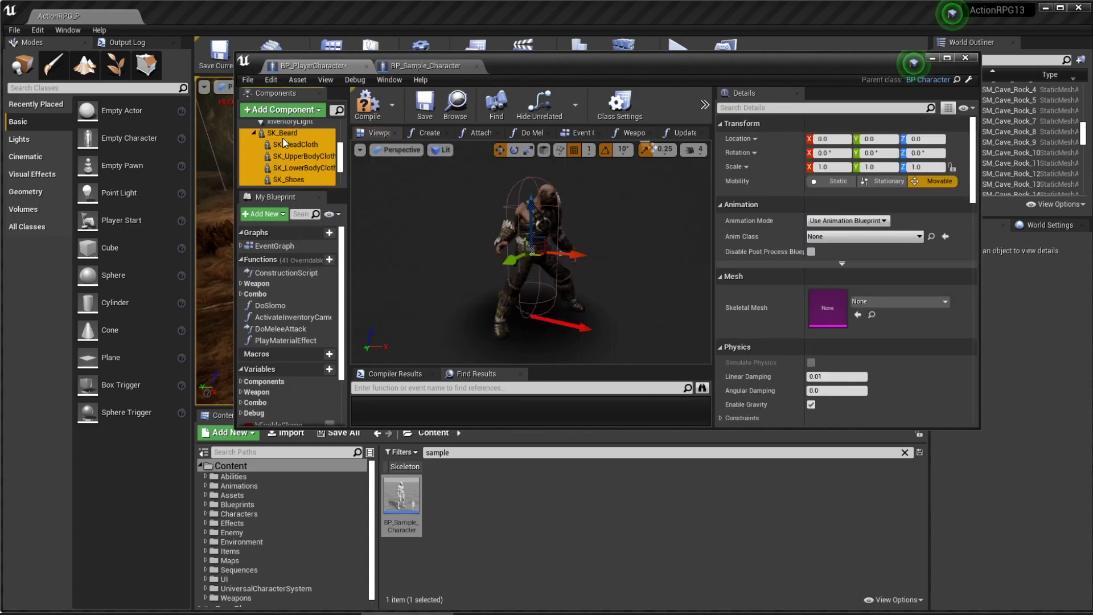
{"action": "left_click_drag", "start_coordinate": [310, 188], "coordinate": [285, 153]}
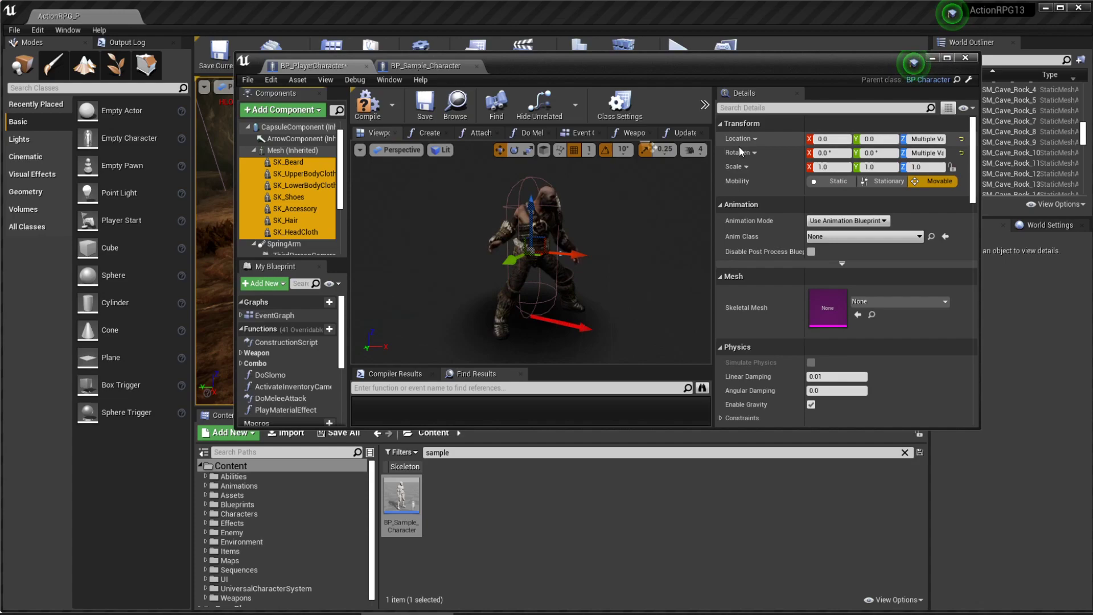
Set the Z location and Z rotation of the seven pasted SK components to 0
{"action": "left_click", "coordinate": [926, 139]}
{"action": "type", "text": "0"}
{"action": "key", "text": "Return"}
{"action": "left_click", "coordinate": [926, 152]}
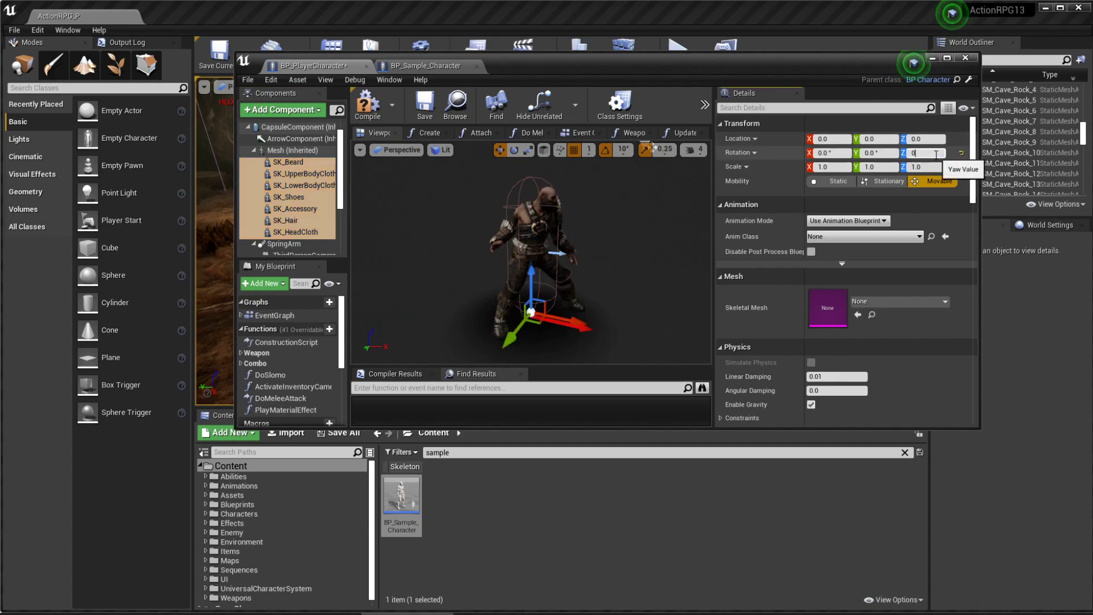
{"action": "type", "text": "0"}
{"action": "key", "text": "Return"}
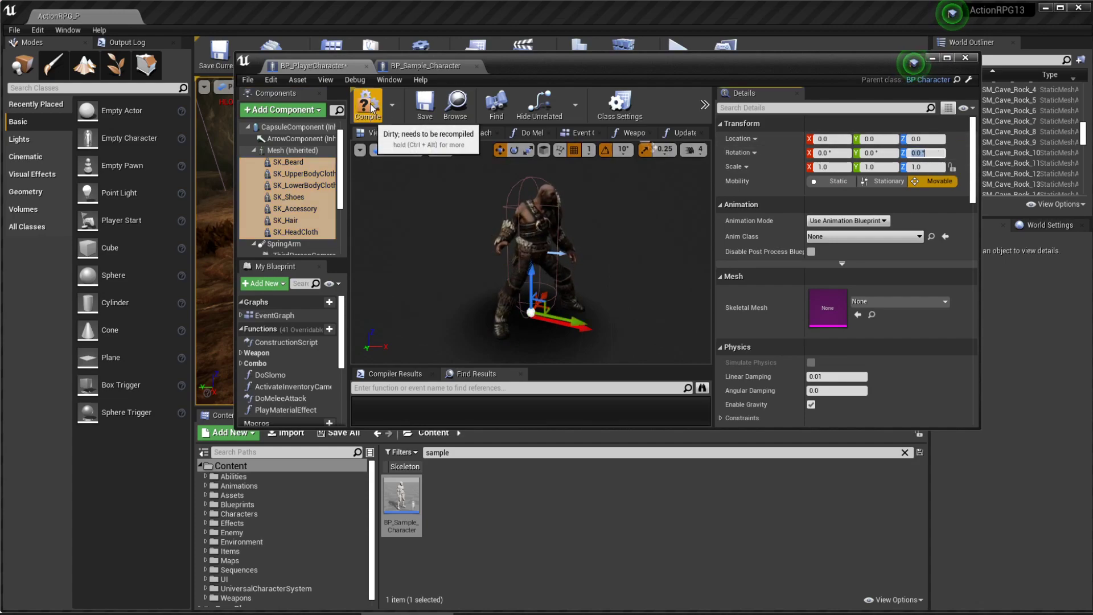
Change the skeletal mesh of BP_PlayerCharacter's inherited Mesh component to SK_Mannequin
{"action": "left_click", "coordinate": [538, 230]}
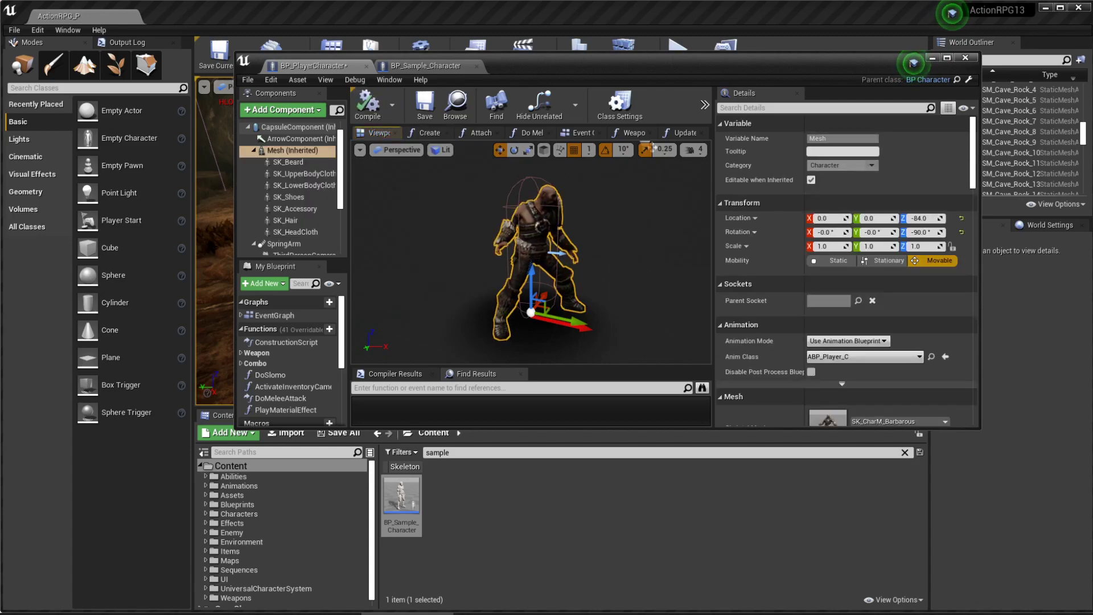
{"action": "left_click", "coordinate": [906, 421]}
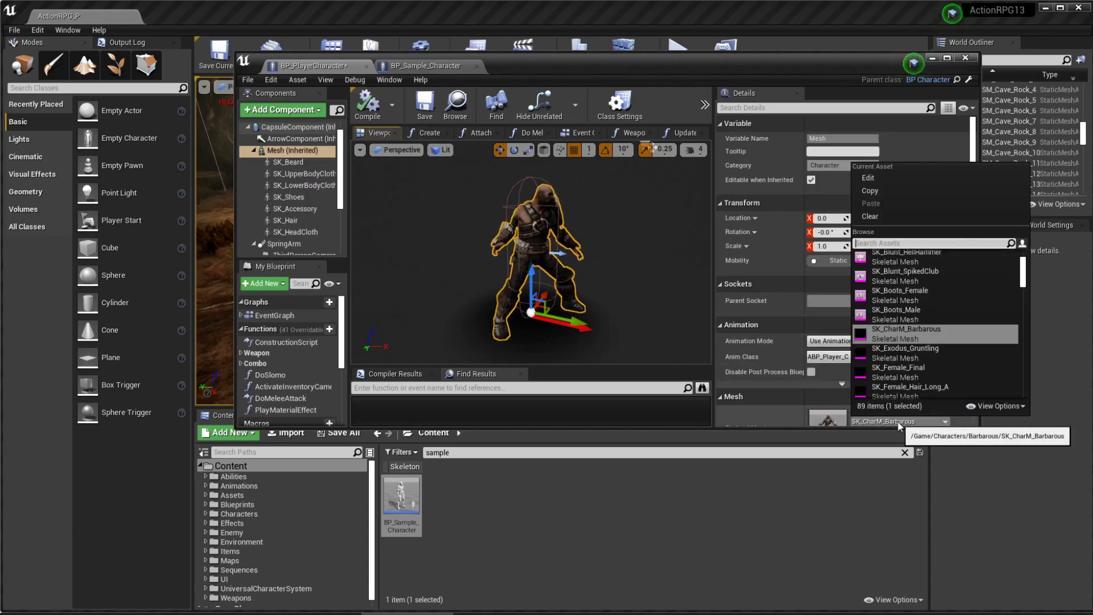
{"action": "type", "text": "mann"}
{"action": "left_click", "coordinate": [896, 278]}
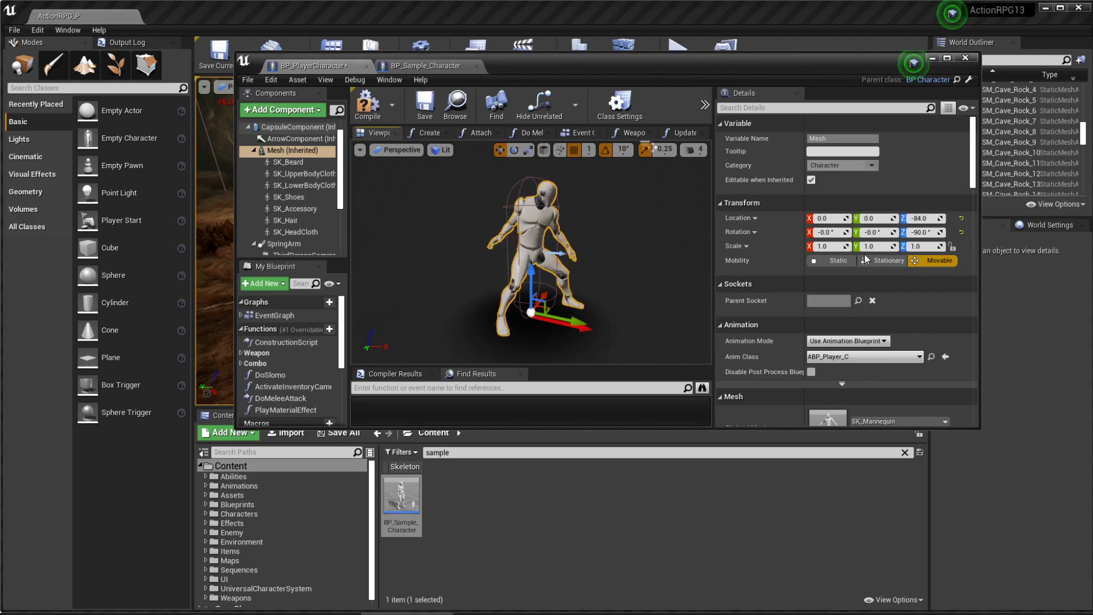
In the Left orthographic view, lower the Mesh component to a Z location of -91 at the capsule's base, and save the blueprint
{"action": "left_click", "coordinate": [360, 150]}
{"action": "left_click", "coordinate": [393, 151]}
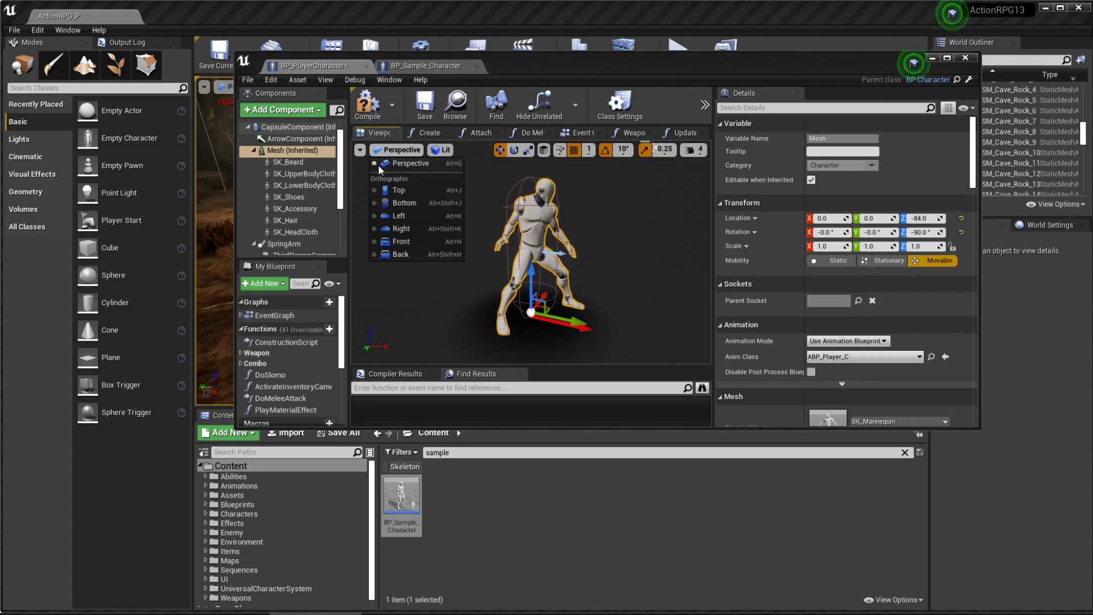
{"action": "left_click", "coordinate": [399, 216]}
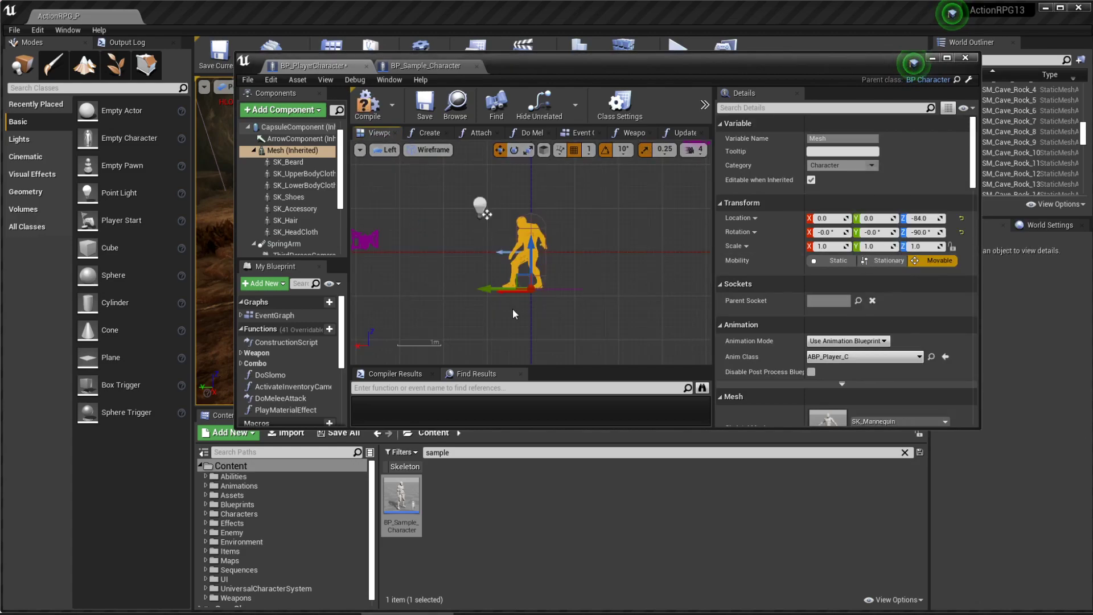
{"action": "scroll", "coordinate": [566, 269], "scroll_direction": "up", "scroll_amount": 5}
{"action": "right_click_drag", "start_coordinate": [566, 269], "coordinate": [570, 310]}
{"action": "scroll", "coordinate": [581, 187], "scroll_direction": "up", "scroll_amount": 3}
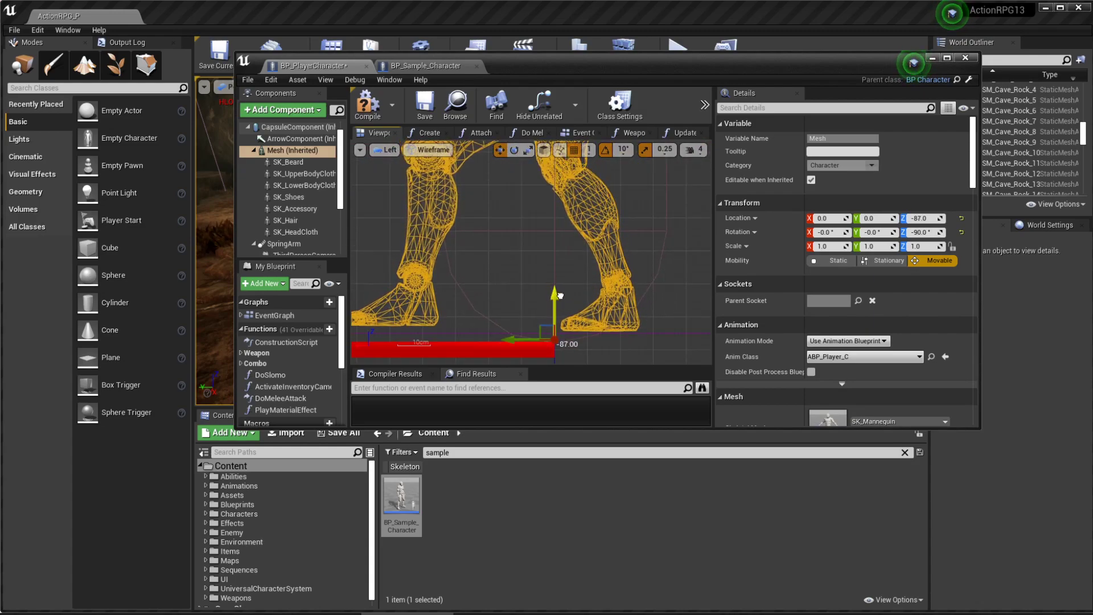
{"action": "left_click_drag", "start_coordinate": [564, 287], "coordinate": [568, 308]}
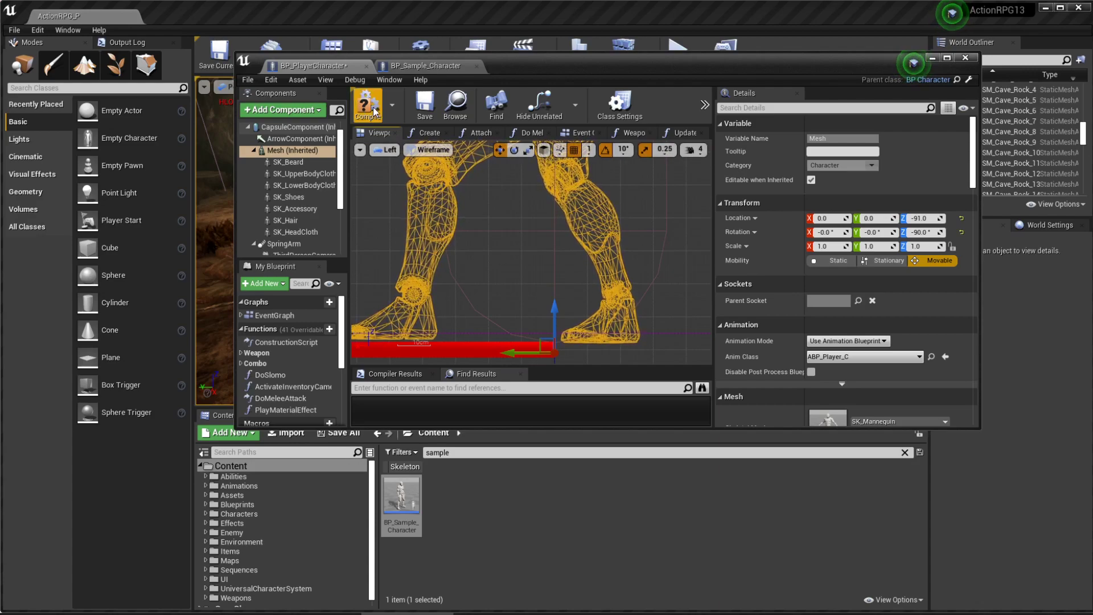
{"action": "left_click", "coordinate": [424, 108]}
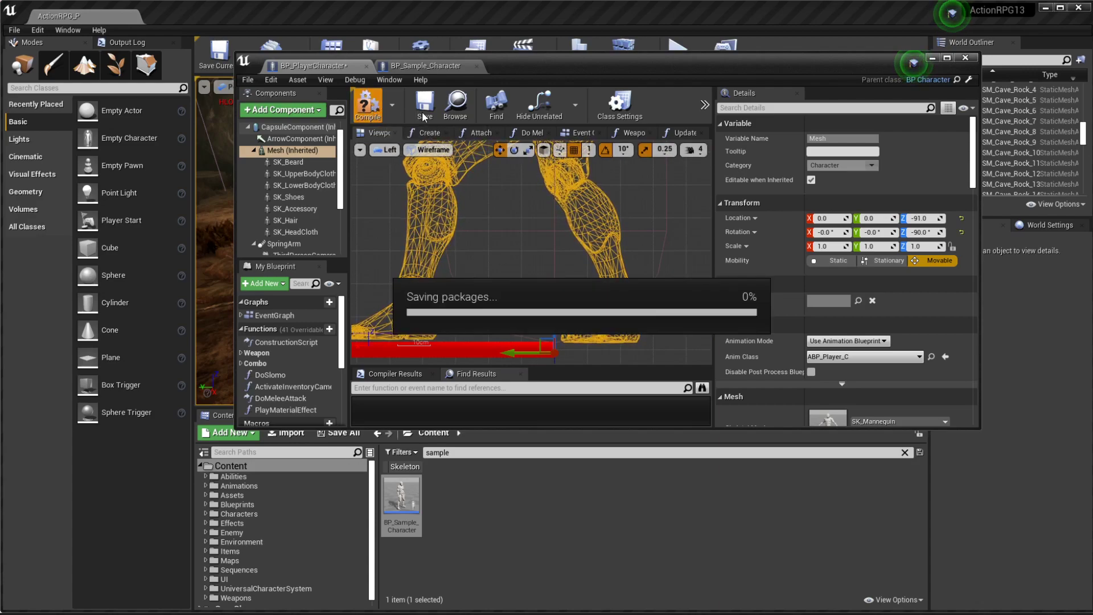
Copy the Character Config Construction Script and Make Map nodes with their component references from BP_Sample_Character's construction script
{"action": "left_click", "coordinate": [426, 65]}
{"action": "left_click", "coordinate": [584, 132]}
{"action": "scroll", "coordinate": [477, 201], "scroll_direction": "down", "scroll_amount": 2}
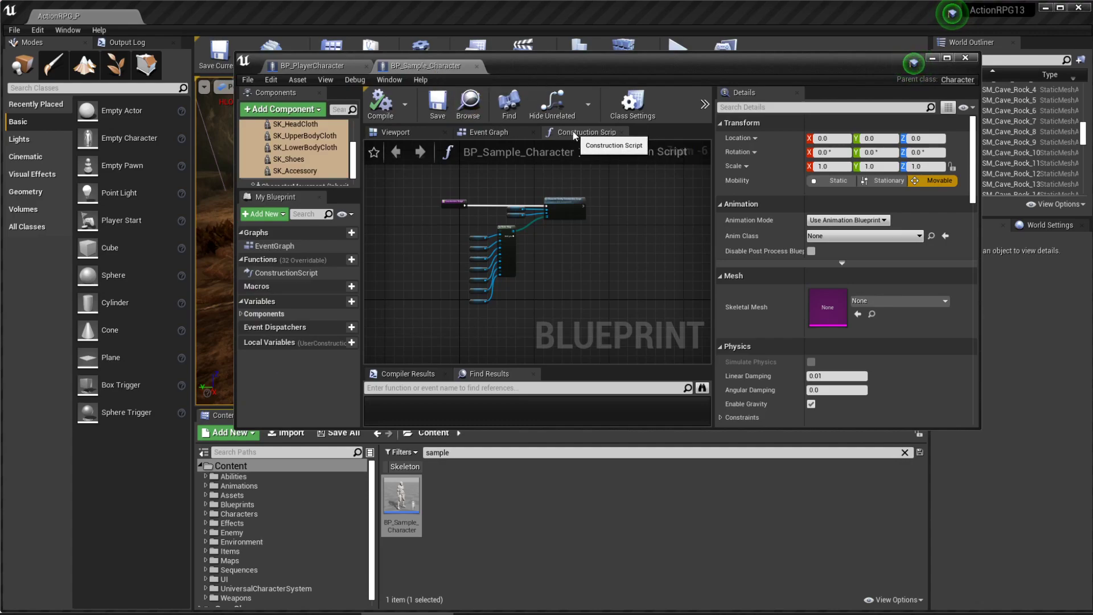
{"action": "left_click_drag", "start_coordinate": [477, 186], "coordinate": [598, 314]}
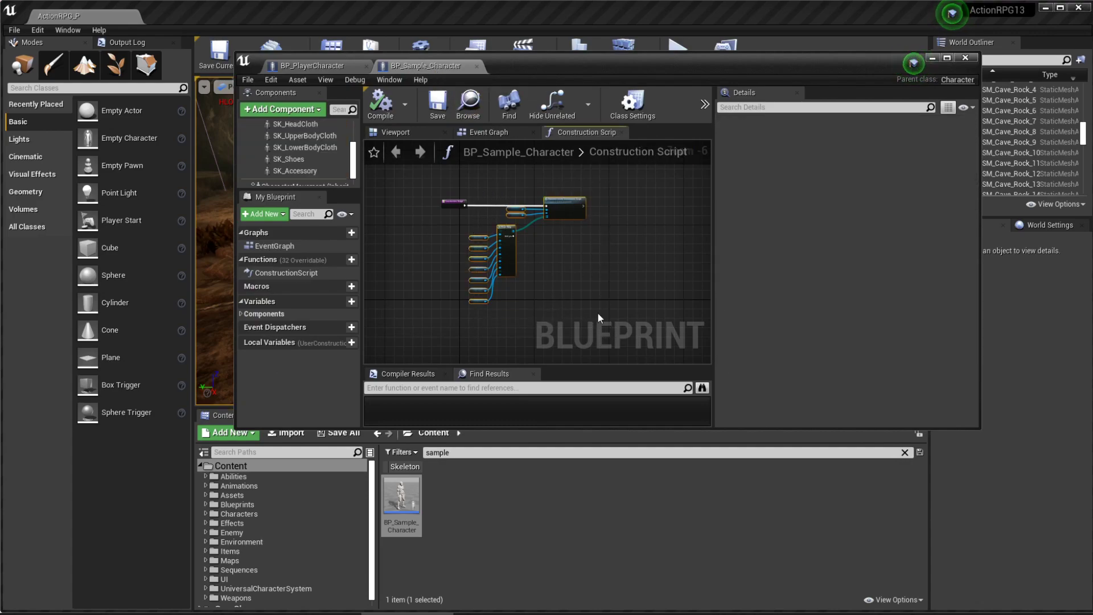
Paste the copied nodes into BP_PlayerCharacter's construction script and connect its execution output to the Character Config Construction Script node
{"action": "left_click", "coordinate": [325, 70]}
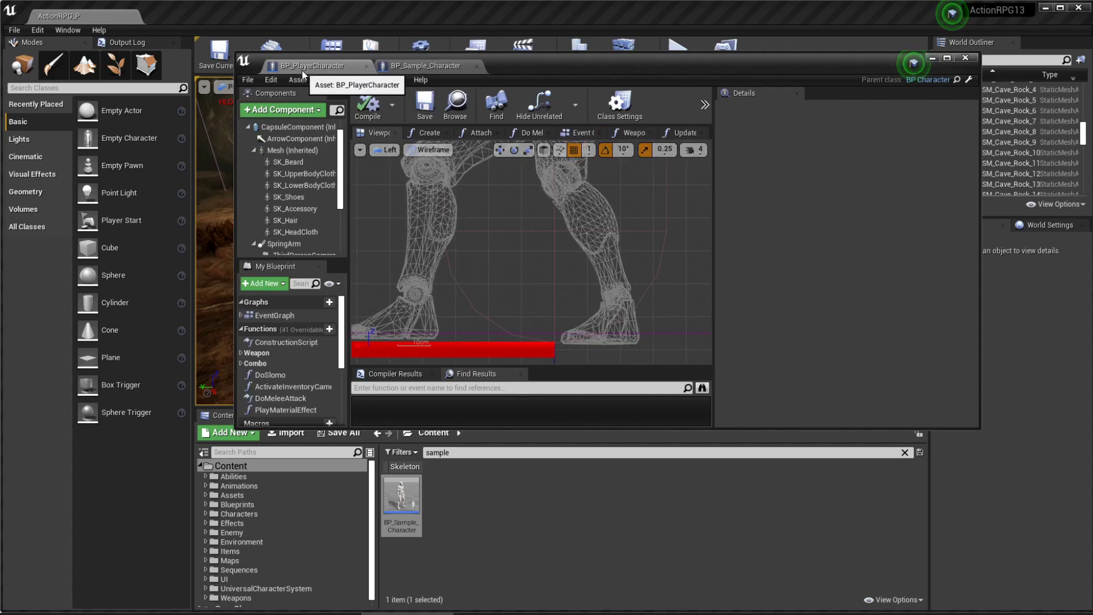
{"action": "double_click", "coordinate": [299, 342]}
{"action": "key", "text": "ctrl+v"}
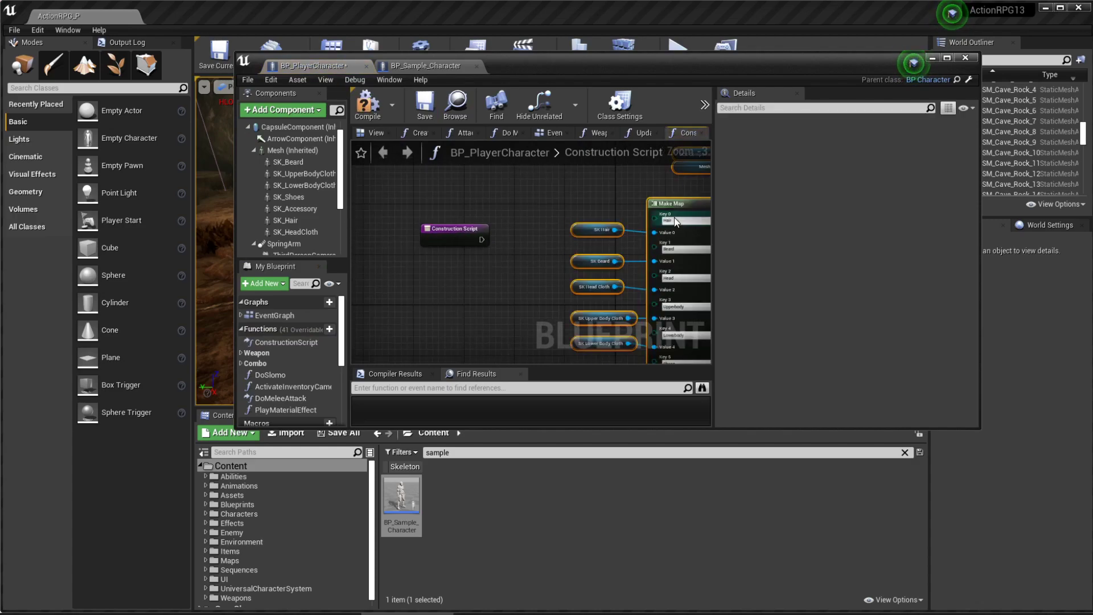
{"action": "scroll", "coordinate": [617, 259], "scroll_direction": "down", "scroll_amount": 2}
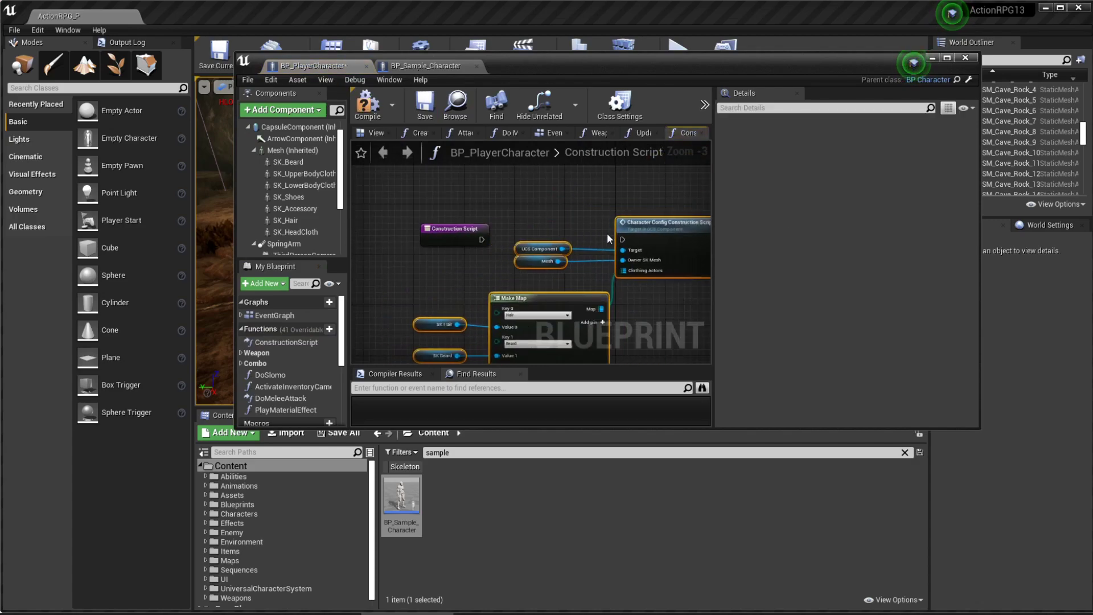
{"action": "left_click_drag", "start_coordinate": [623, 239], "coordinate": [482, 245]}
{"action": "left_click", "coordinate": [640, 226]}
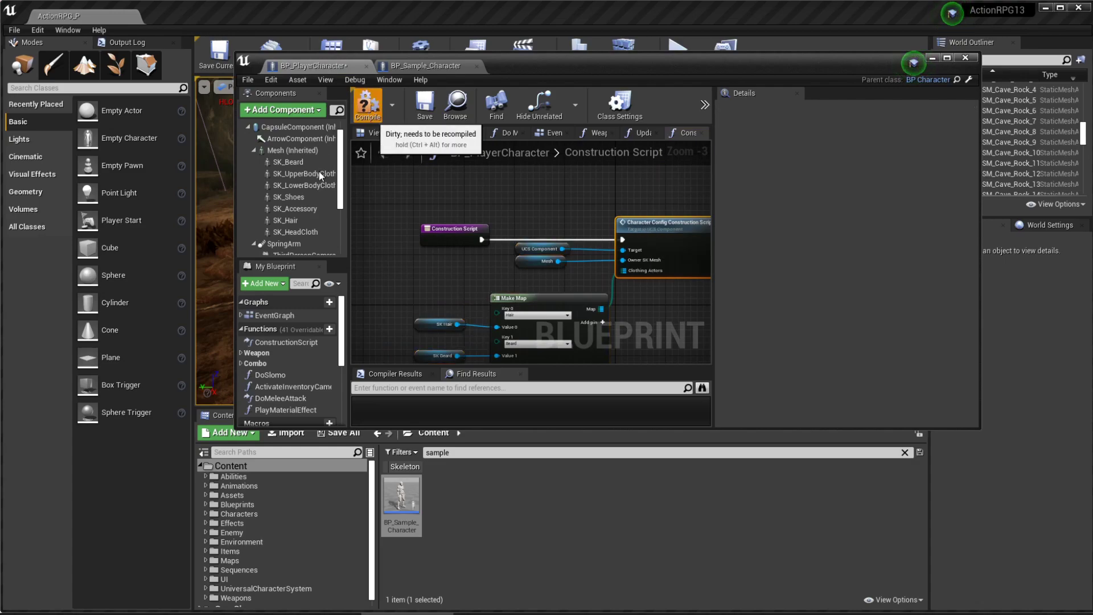
Set the UCS_Component's Data Table Ref row name to Male_Muscular_A and save the BP_PlayerCharacter blueprint
{"action": "scroll", "coordinate": [299, 175], "scroll_direction": "down", "scroll_amount": 3}
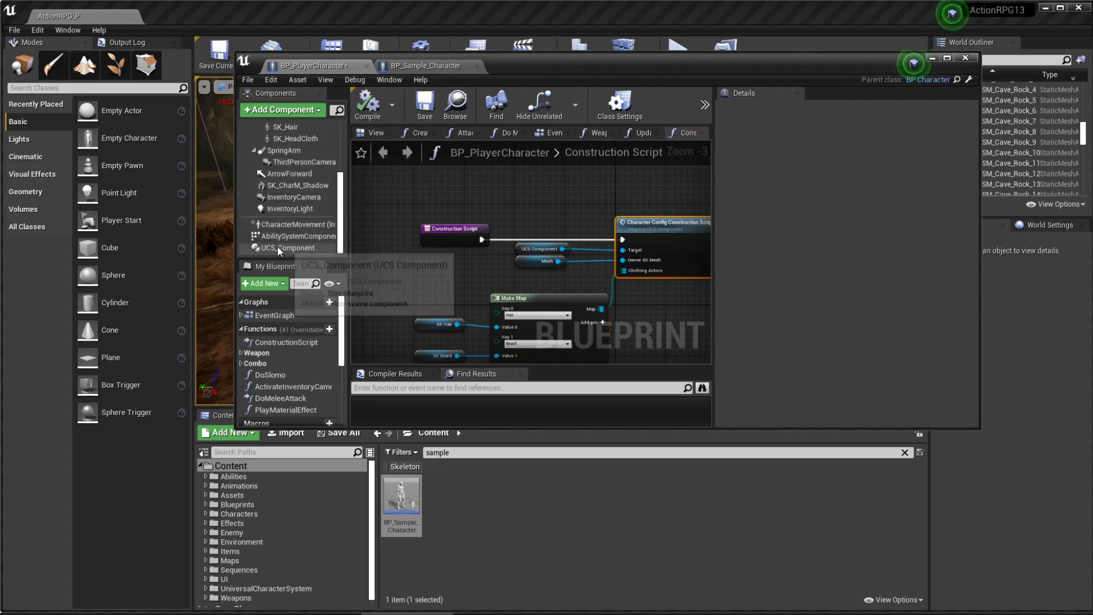
{"action": "left_click", "coordinate": [278, 247]}
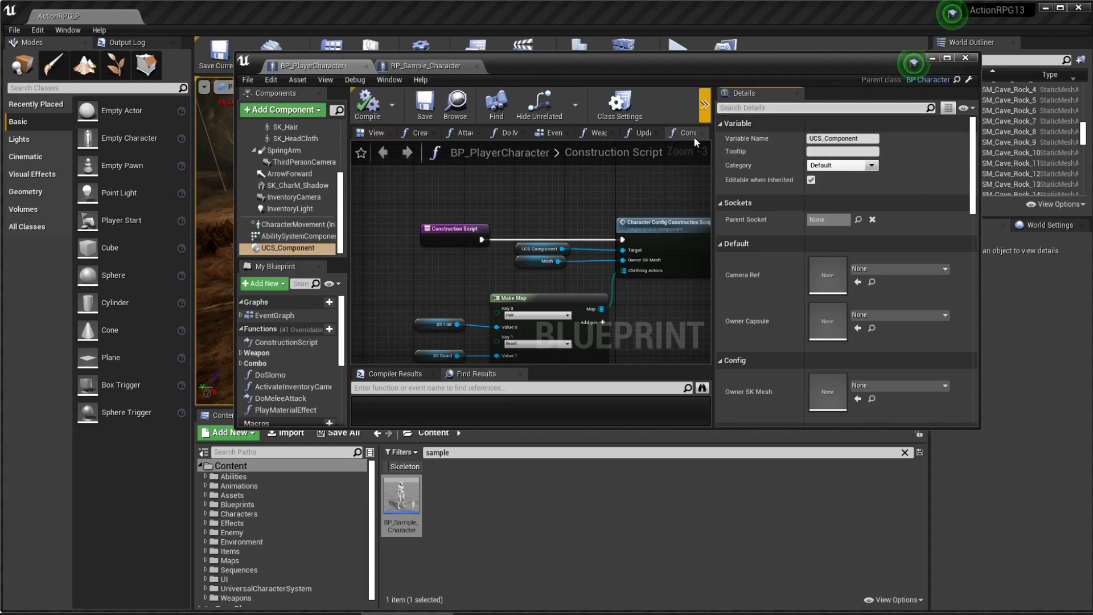
{"action": "left_click", "coordinate": [758, 108]}
{"action": "type", "text": "data"}
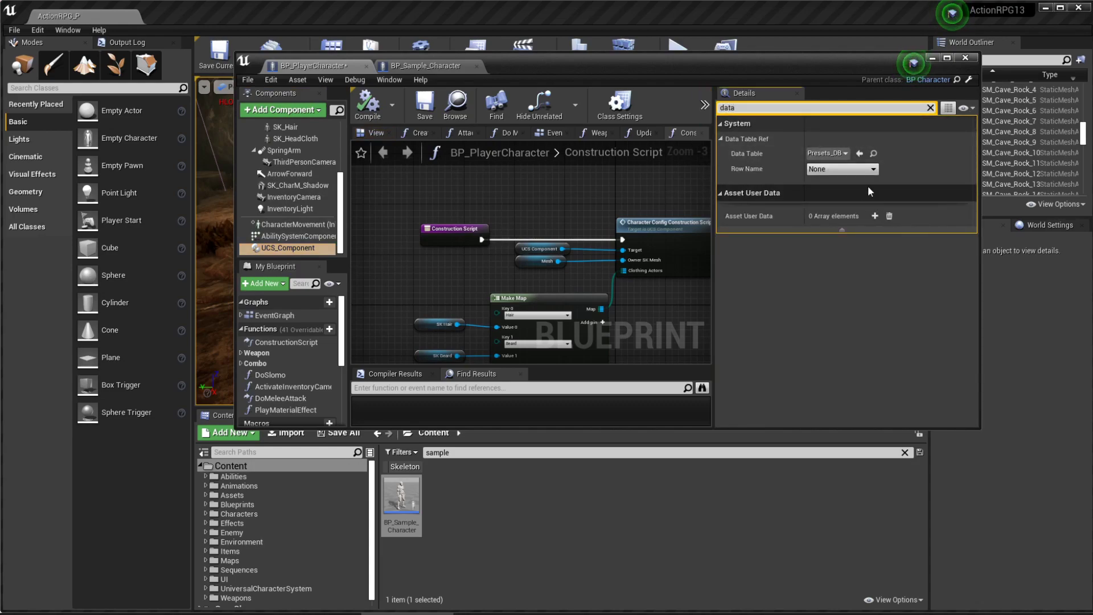
{"action": "left_click", "coordinate": [849, 169]}
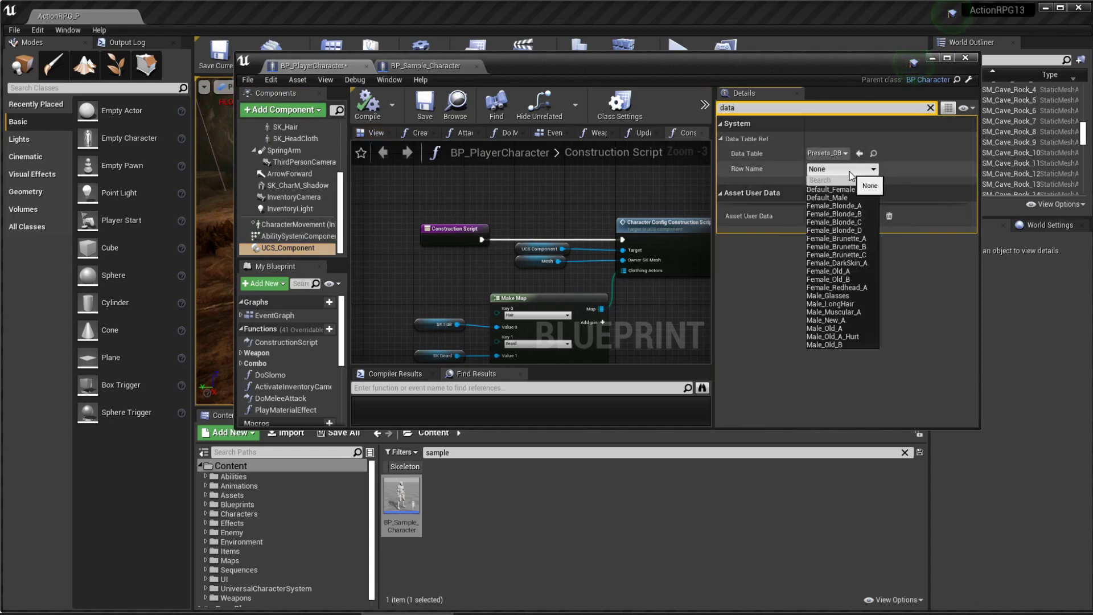
{"action": "left_click", "coordinate": [849, 313]}
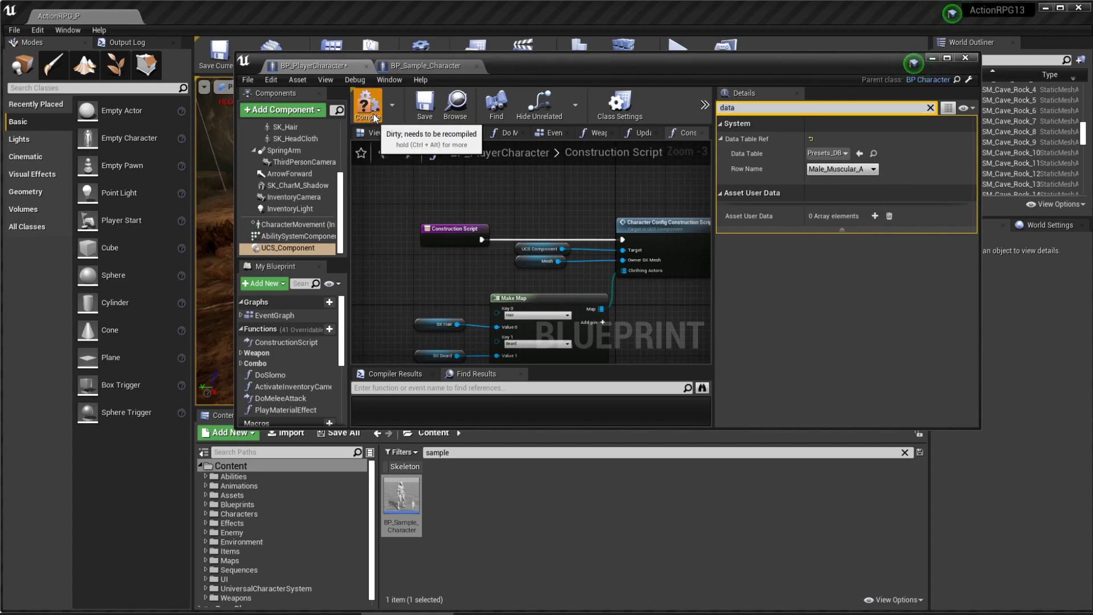
{"action": "left_click", "coordinate": [424, 108]}
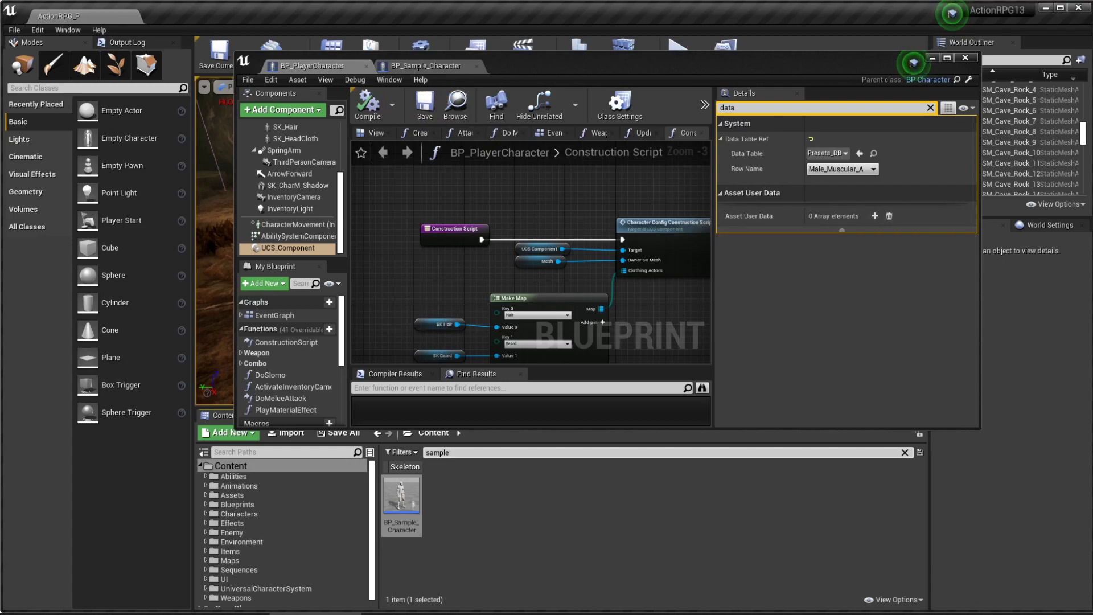
Return to the level editor, play the ActionRPG_P level in full screen and skip the intro
{"action": "key", "text": "alt+Tab"}
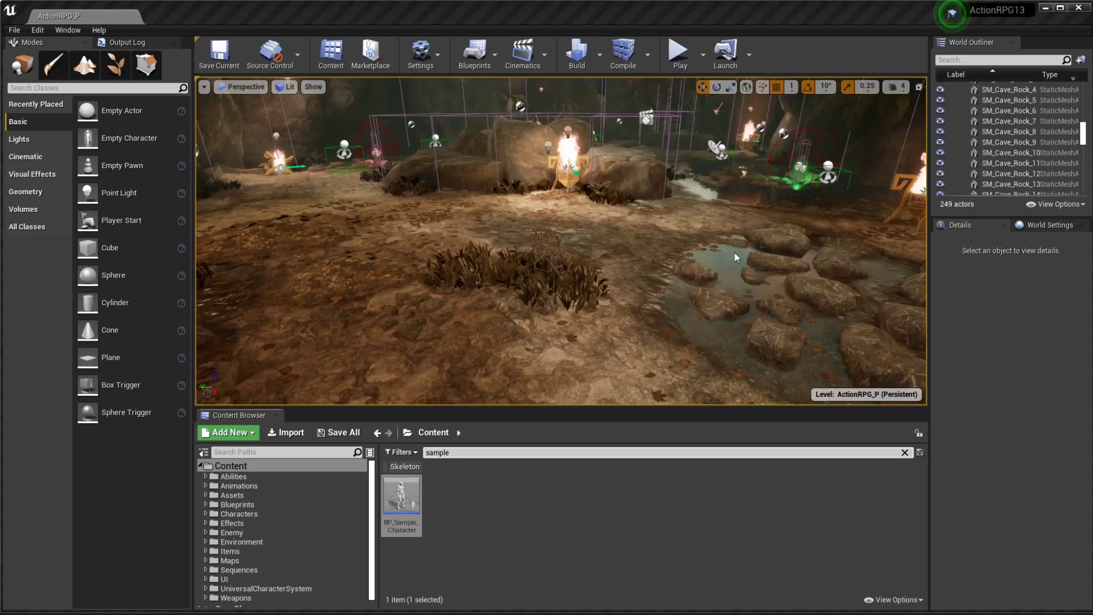
{"action": "left_click", "coordinate": [678, 54]}
{"action": "key", "text": "F11"}
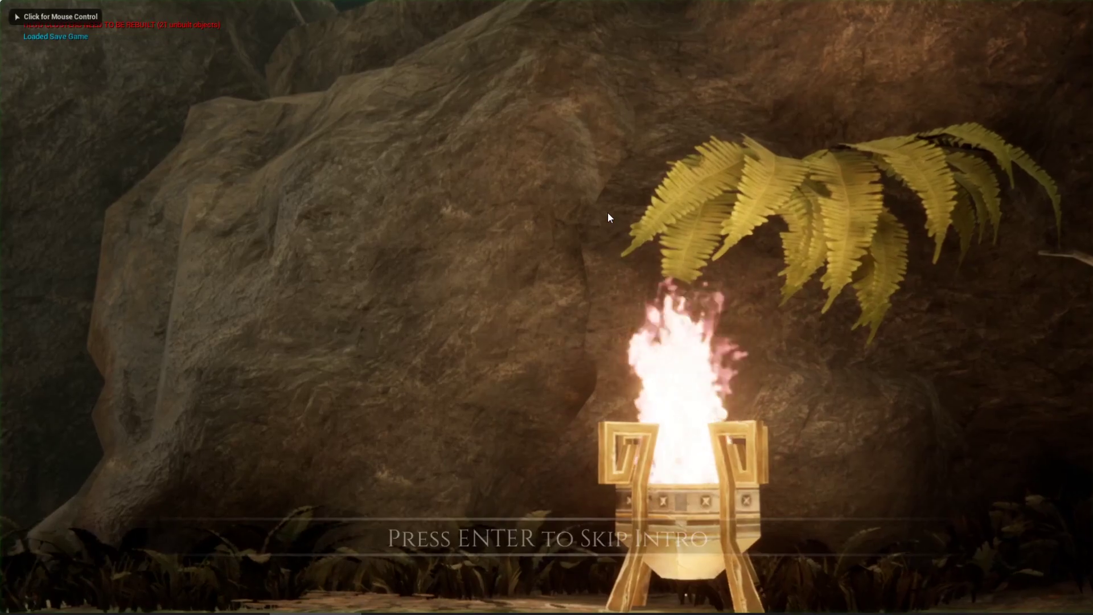
{"action": "left_click", "coordinate": [606, 213]}
{"action": "key", "text": "Return"}
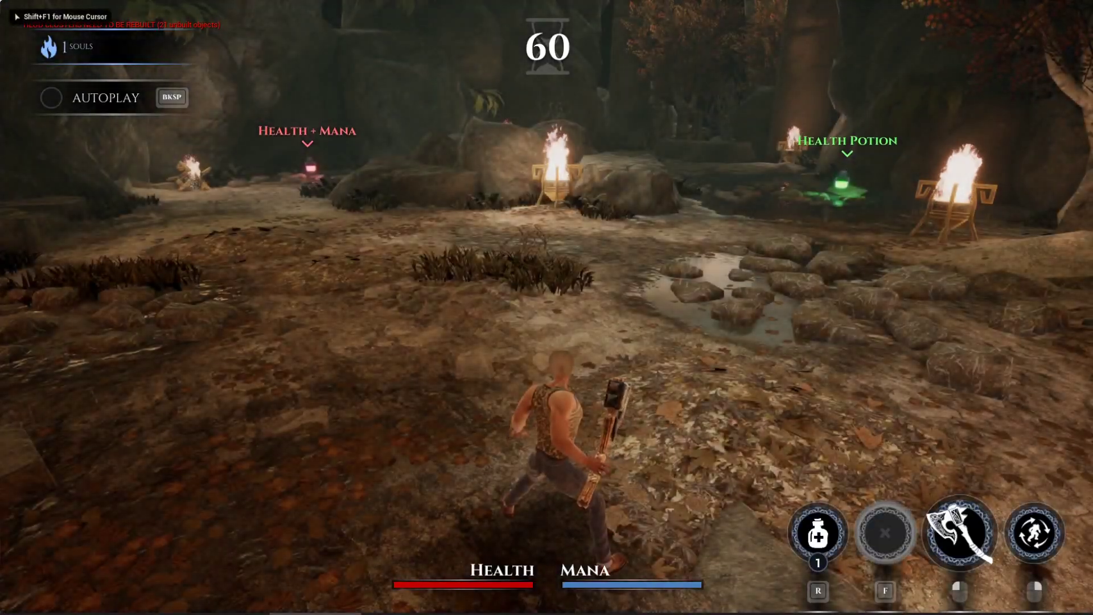
Run the player character through the level, attack an enemy with the axe to check the new mesh, and end the play session
{"action": "key", "text": "w"}
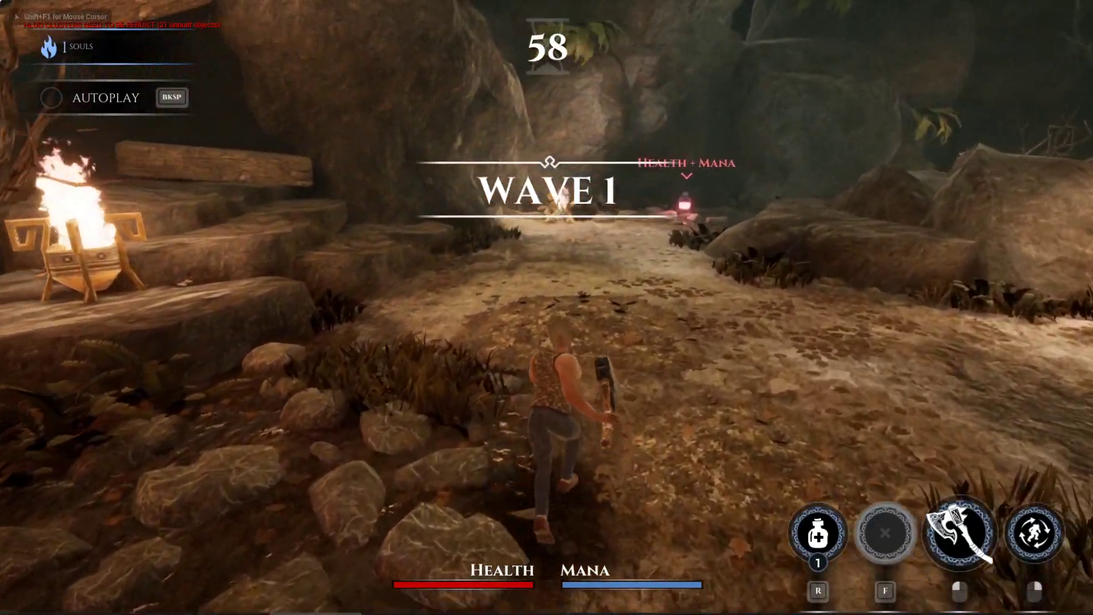
{"action": "key", "text": "w"}
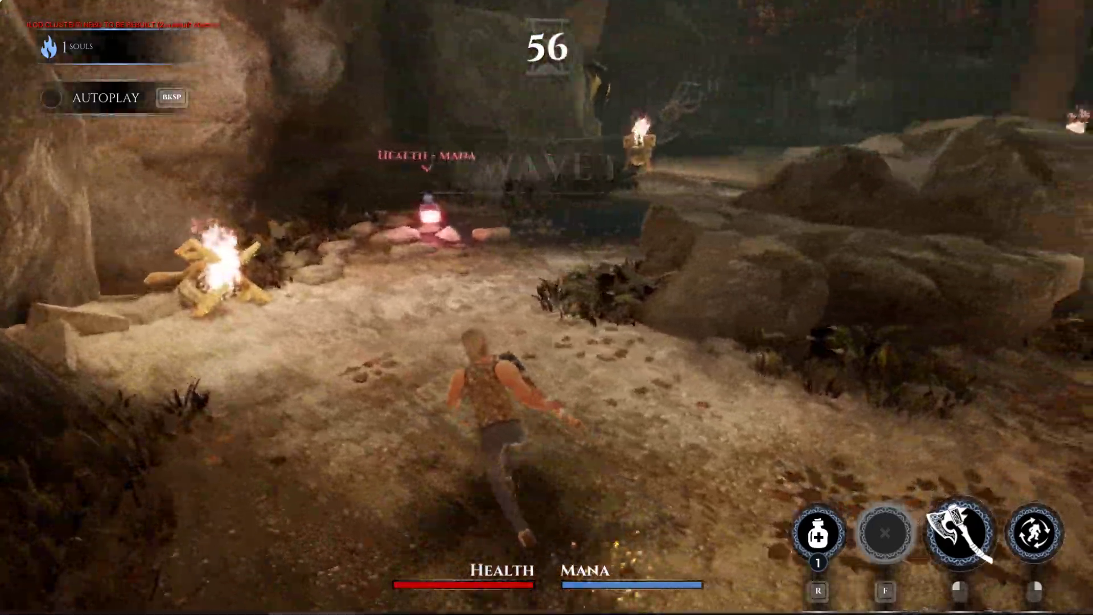
{"action": "key", "text": "w"}
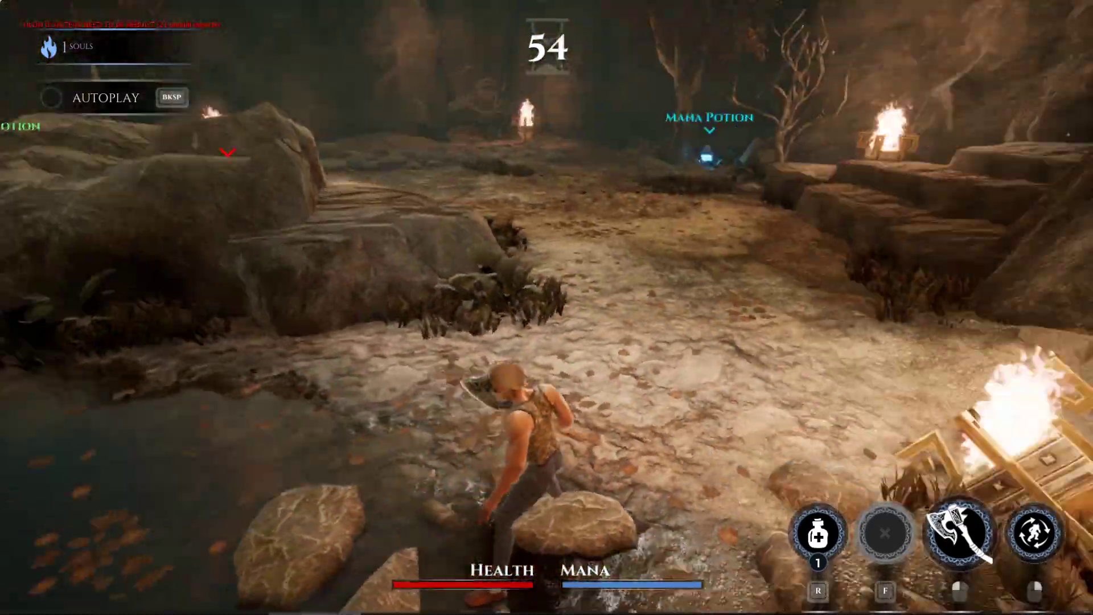
{"action": "key", "text": "w"}
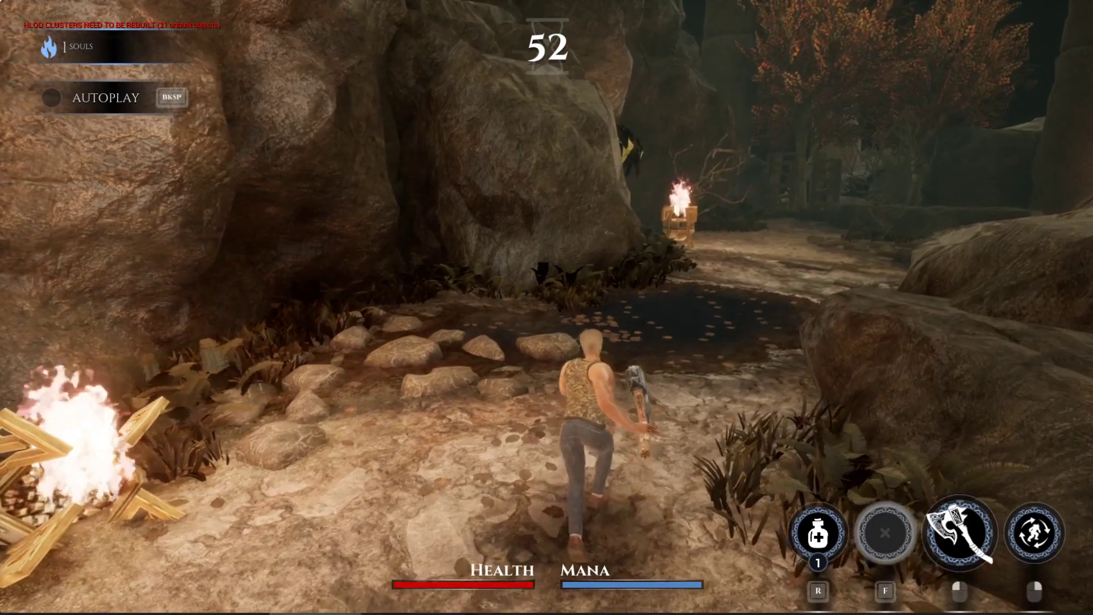
{"action": "key", "text": "w"}
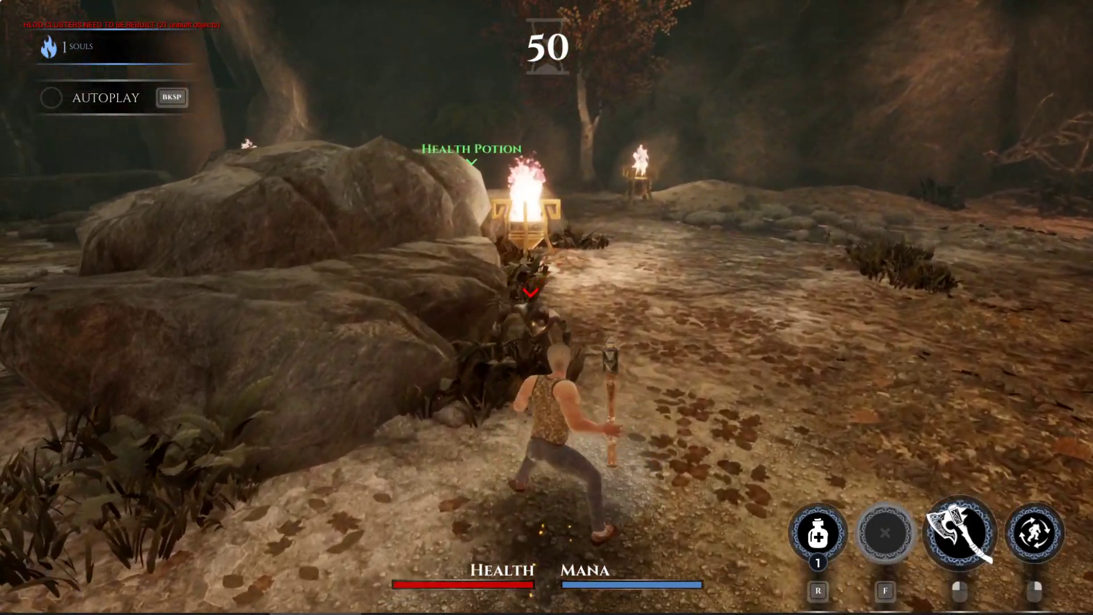
{"action": "left_click", "coordinate": [547, 308]}
{"action": "left_click", "coordinate": [546, 308]}
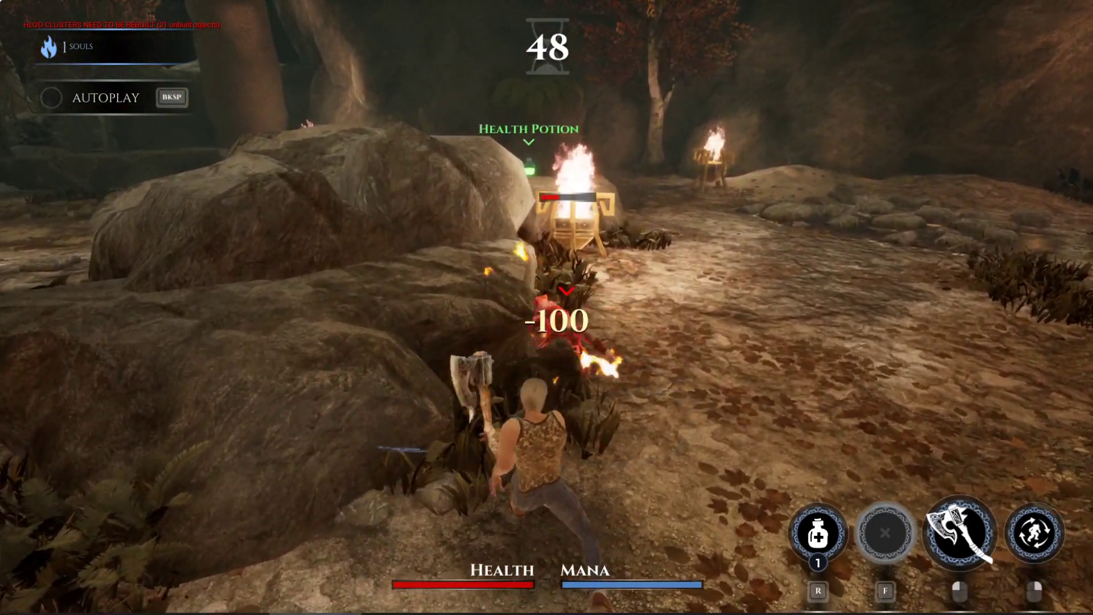
{"action": "left_click", "coordinate": [546, 307]}
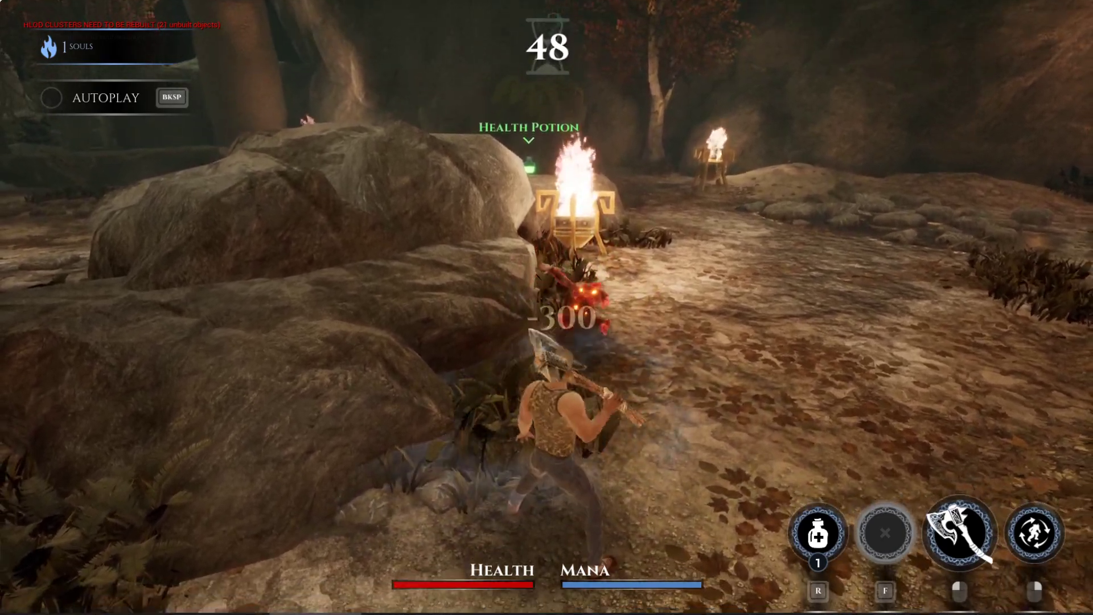
{"action": "key", "text": "Escape"}
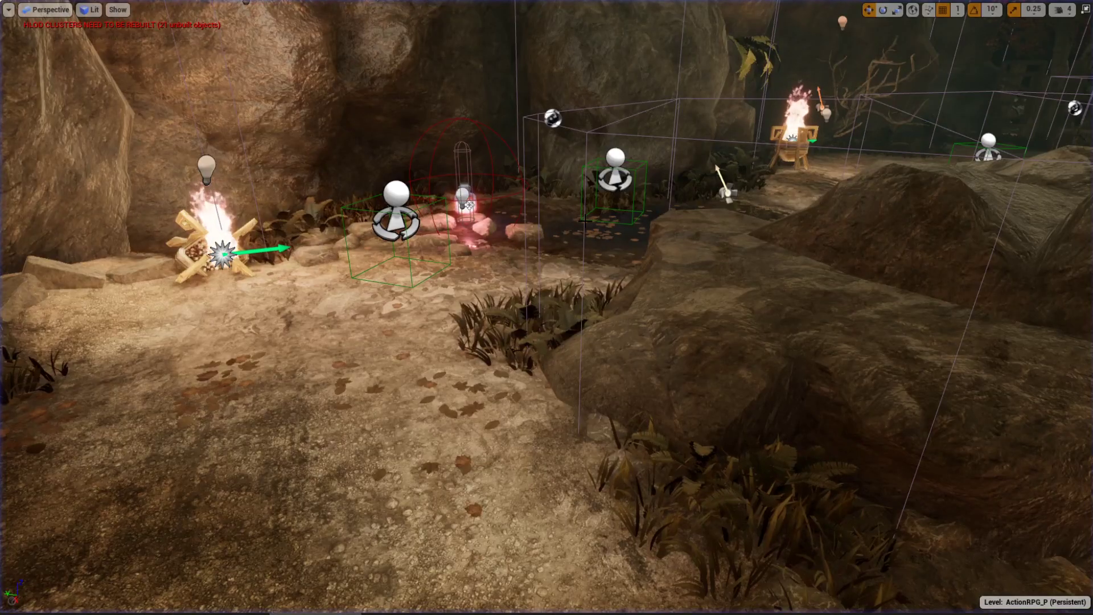